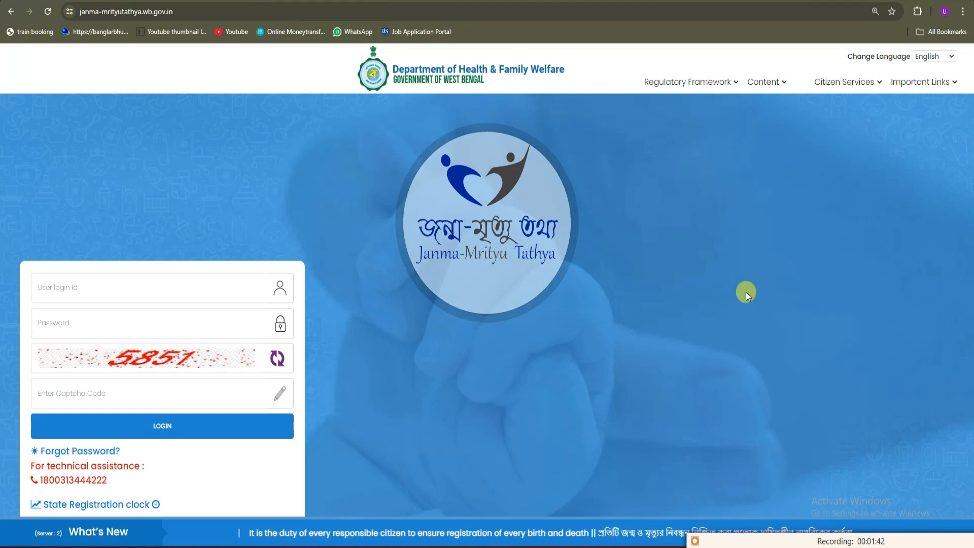
Open the Delayed Birth Registration application from the citizen birth services
click(856, 87)
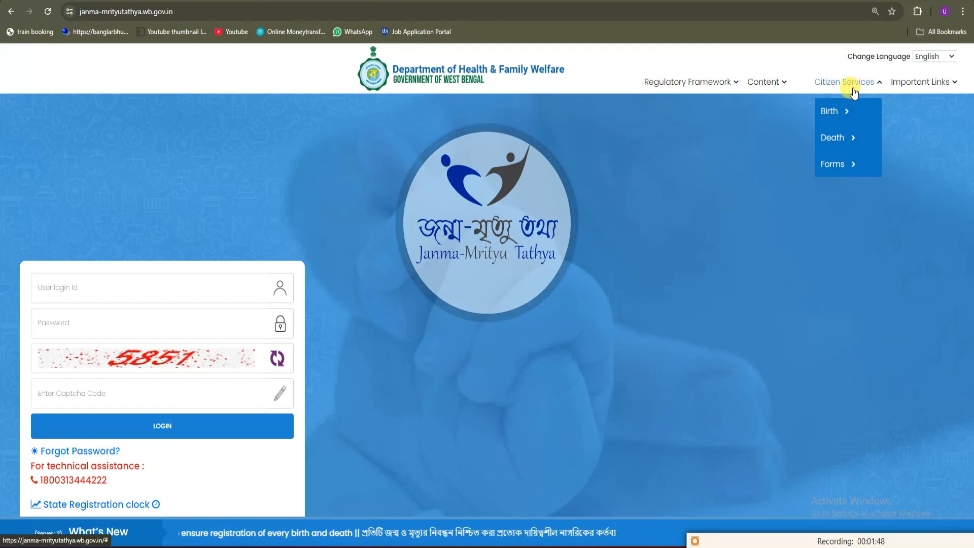
mouse_move(841, 112)
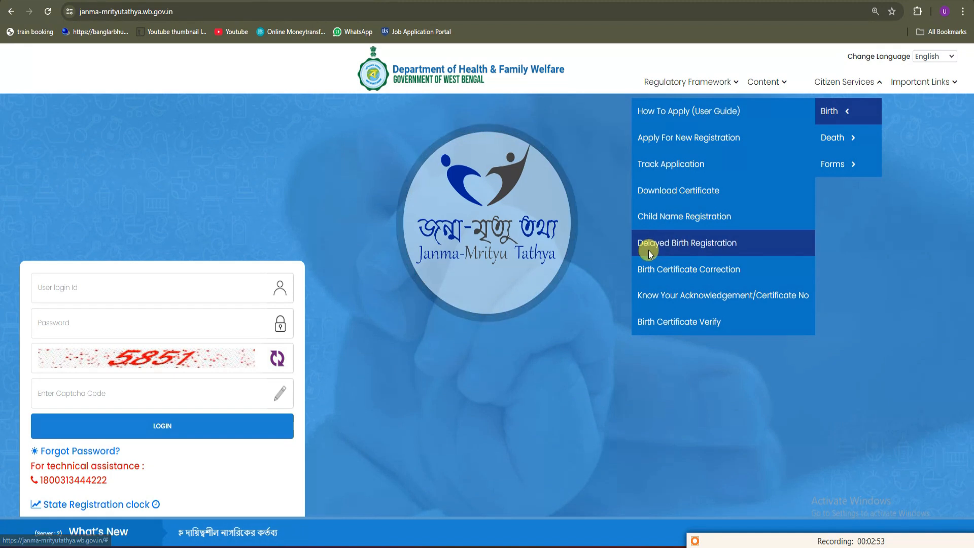
click(718, 249)
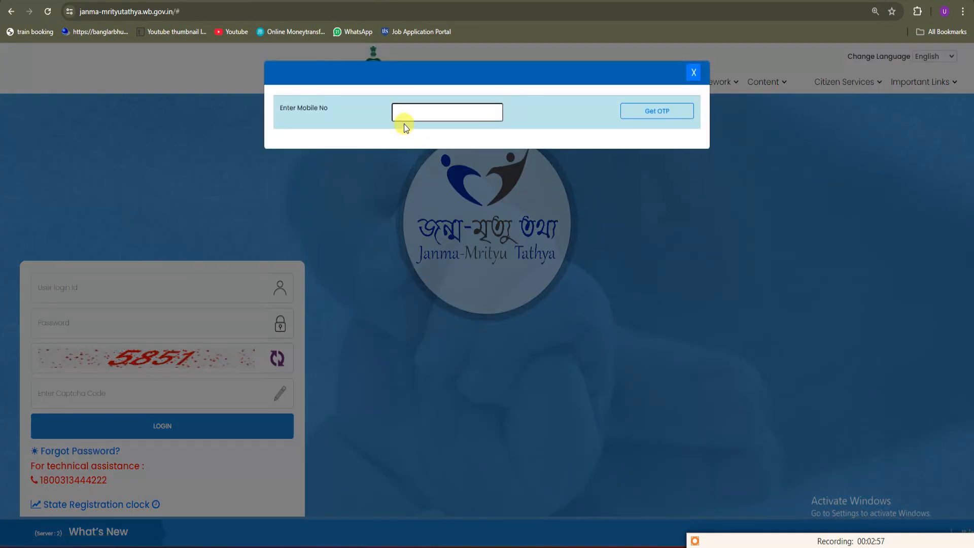
drag(278, 109, 341, 109)
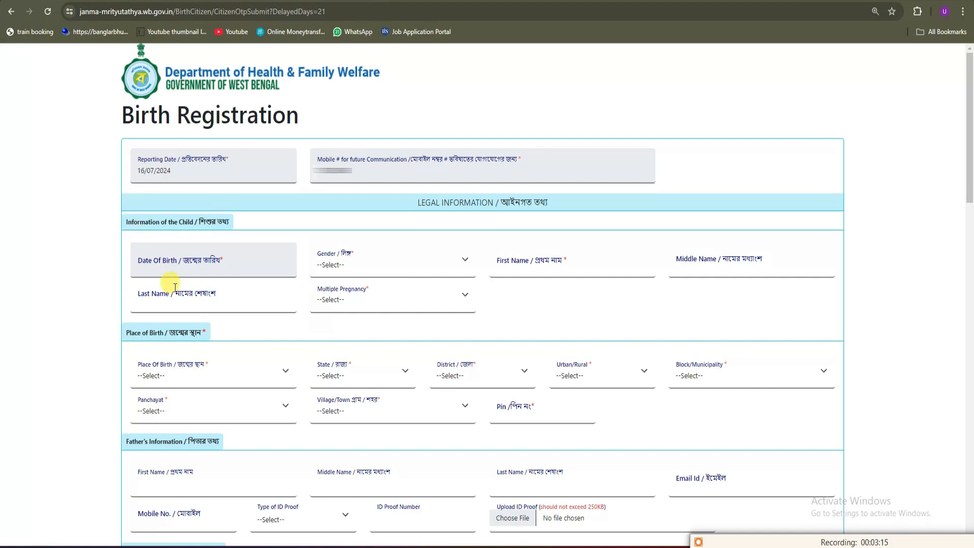
Examine the Birth Registration form's title, reporting date, contact mobile number and the legal and child information headings
drag(125, 115, 312, 120)
click(99, 196)
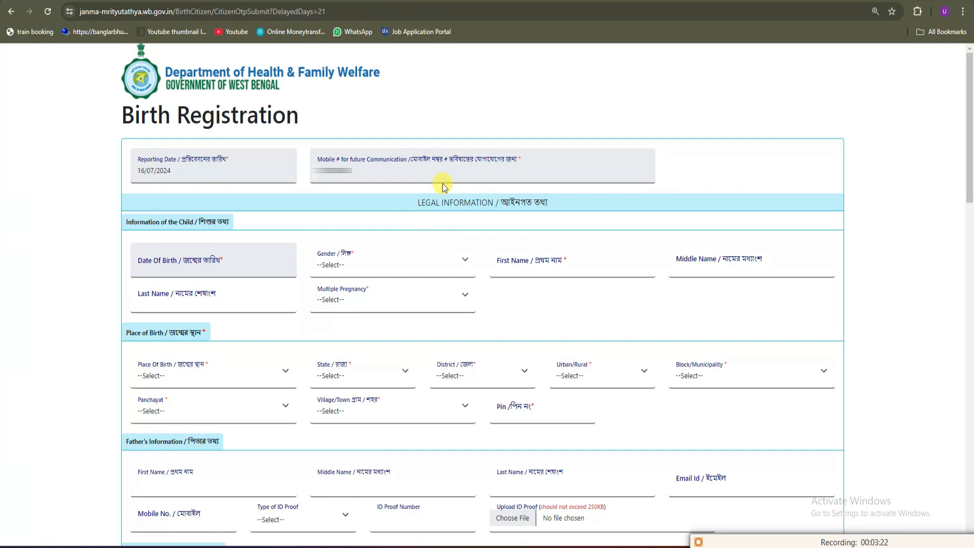
drag(136, 173, 157, 173)
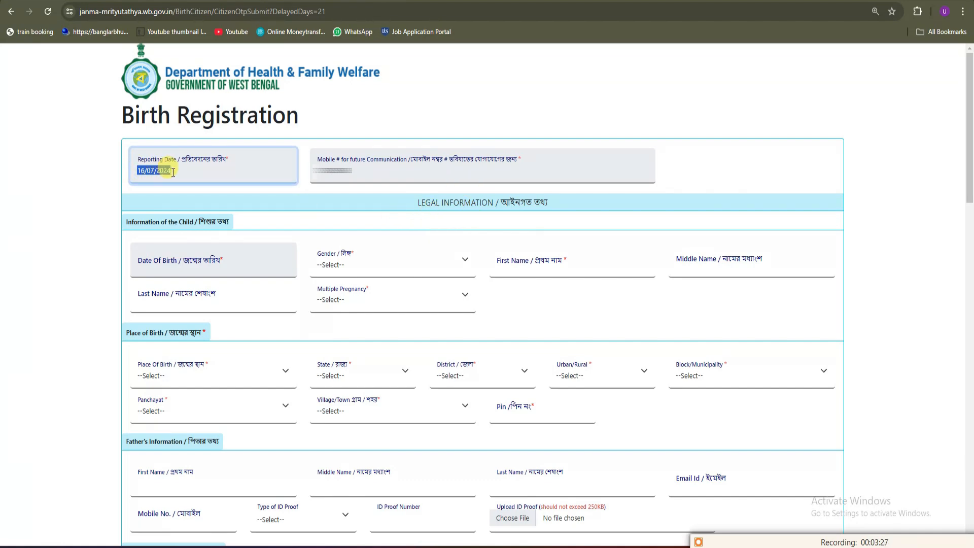
click(308, 171)
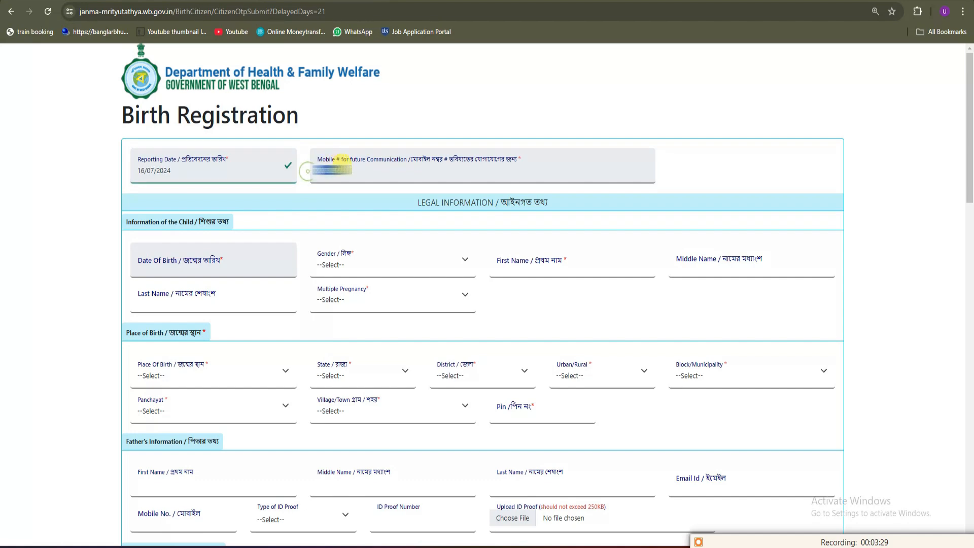
click(730, 337)
drag(415, 206, 495, 204)
drag(198, 222, 234, 223)
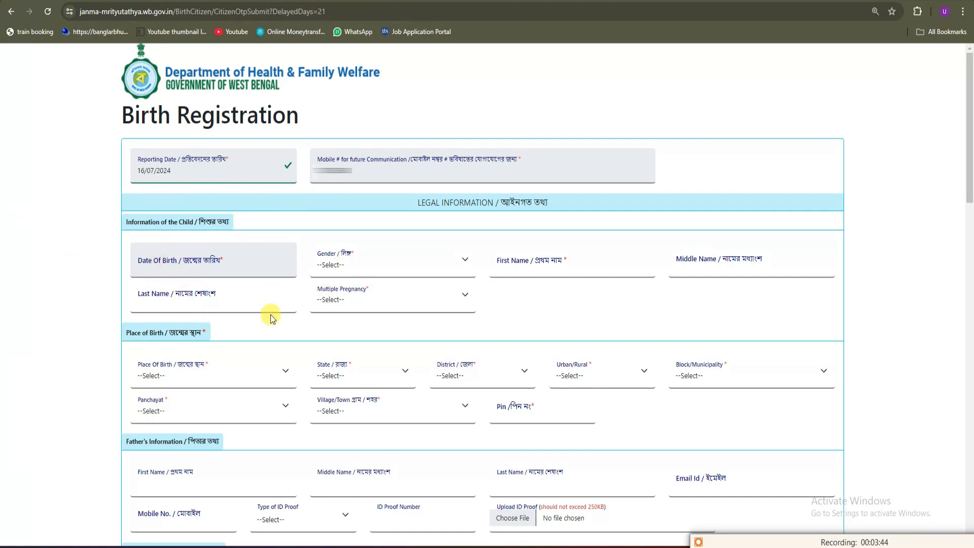
Enter the child's date of birth and set the gender to Male
click(206, 268)
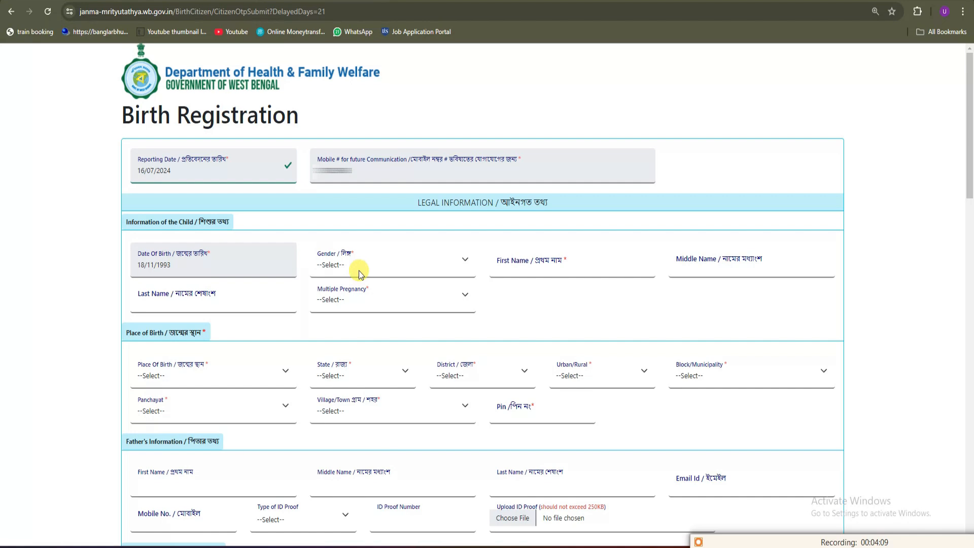
click(362, 267)
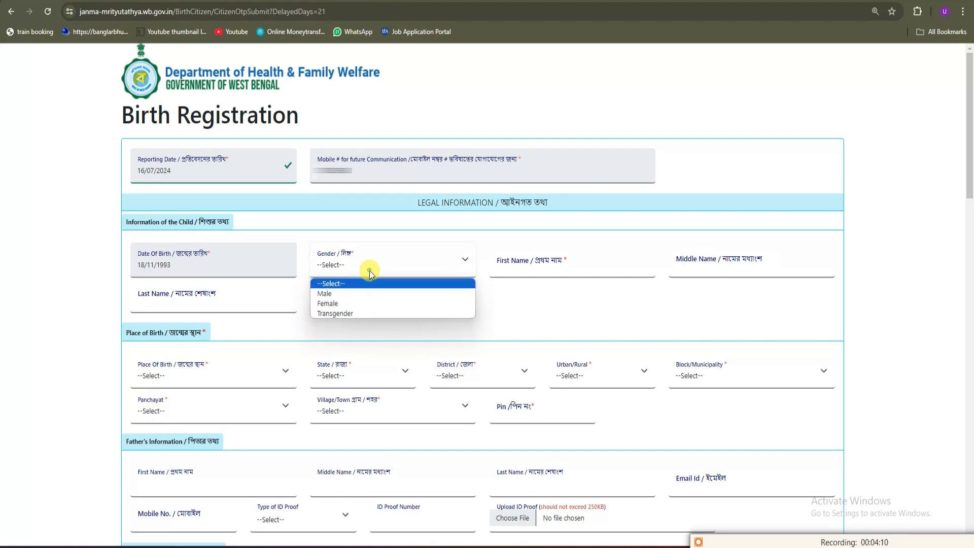
click(363, 289)
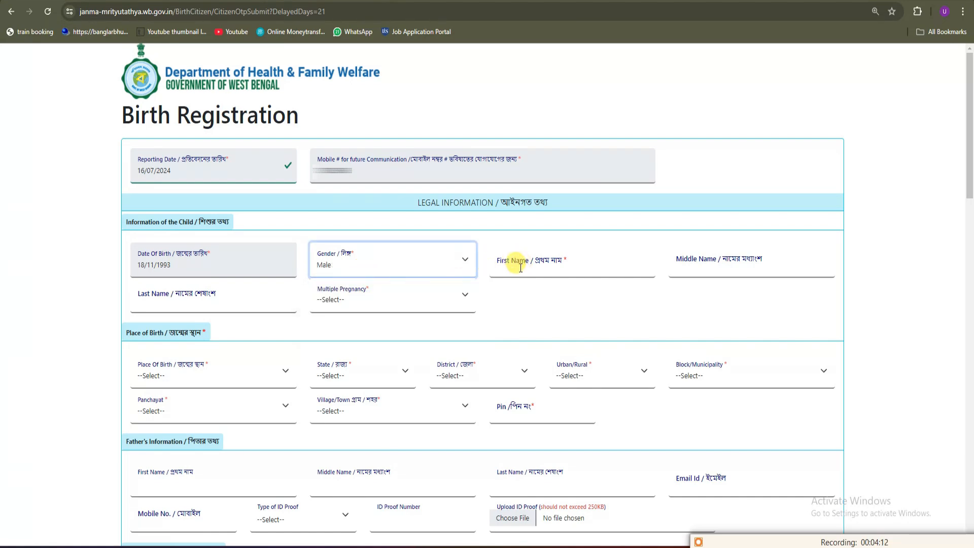
Look over the child's first, middle and last name fields and set Multiple Pregnancy to Single
click(494, 259)
click(741, 291)
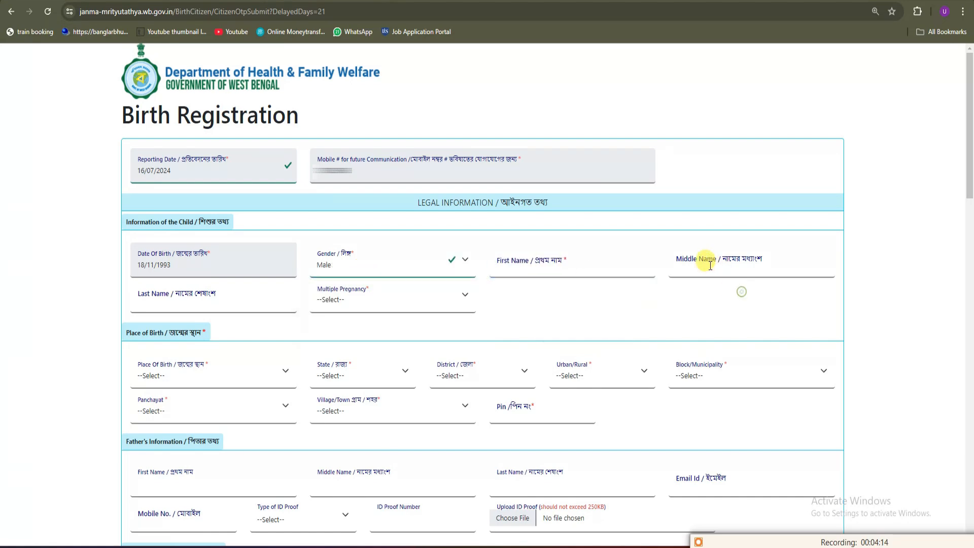
click(673, 254)
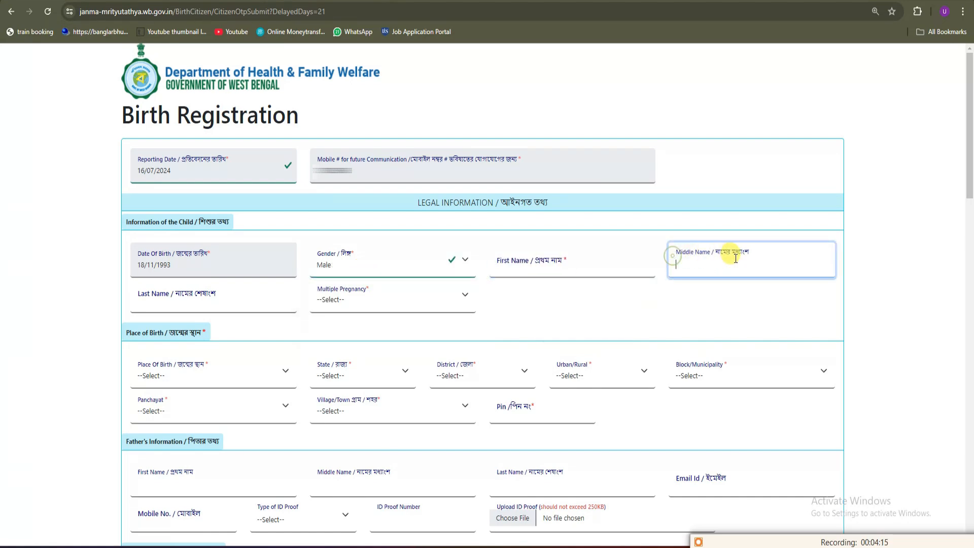
click(149, 305)
click(341, 320)
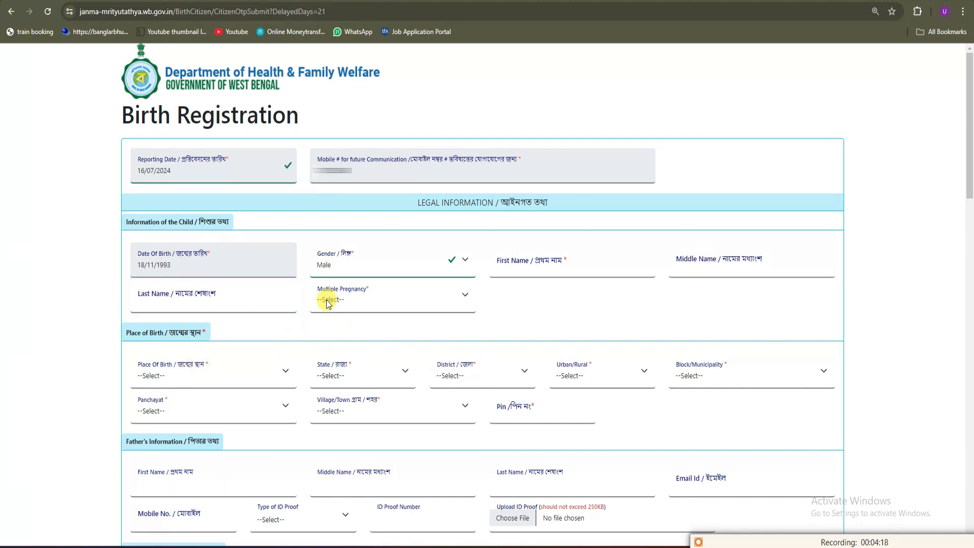
click(329, 299)
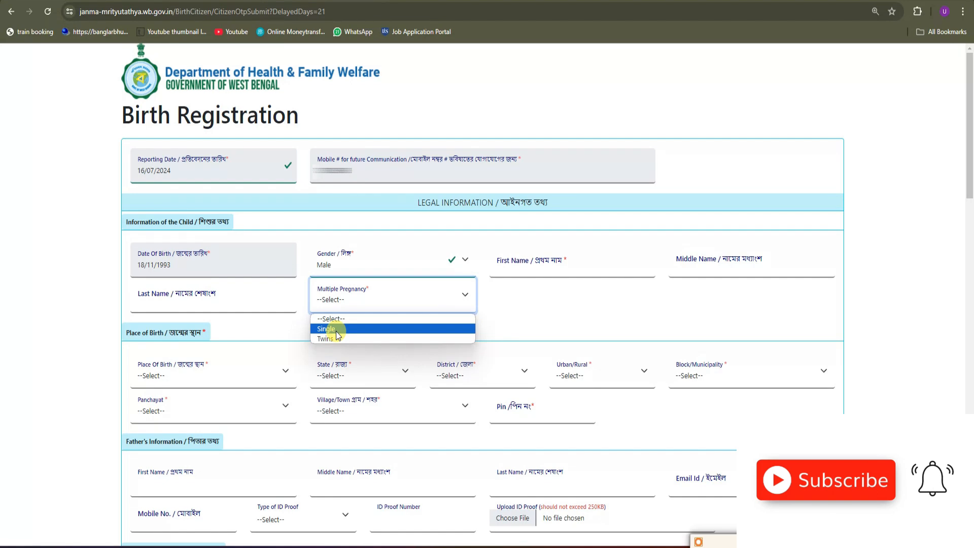
click(351, 329)
Set the place of birth to Home, in the state West Bengal and the district Dakshin Dinajpur
drag(169, 332, 208, 336)
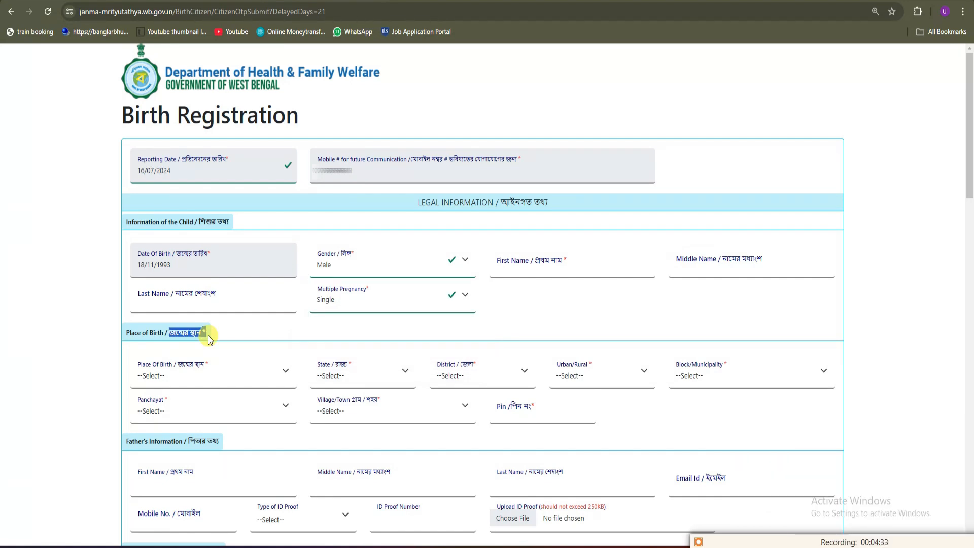
click(172, 378)
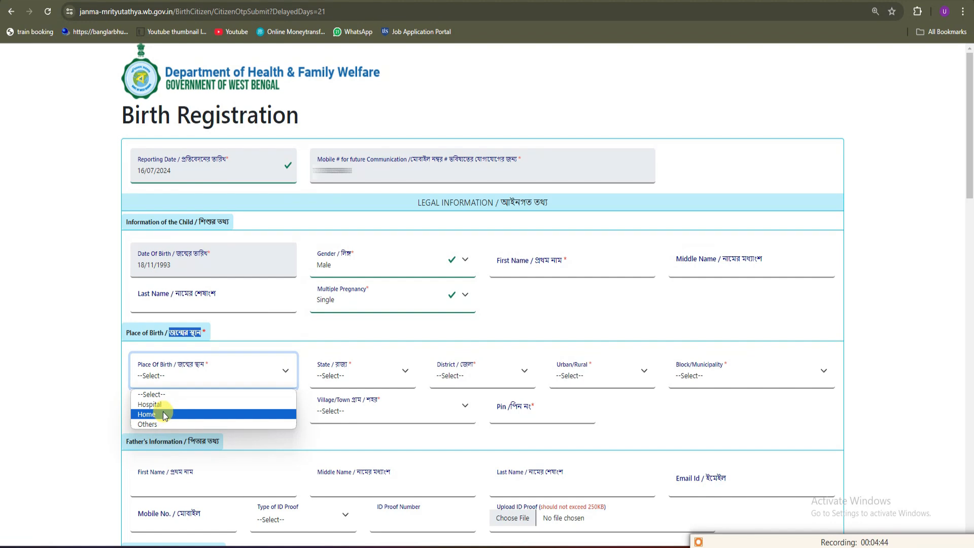
click(162, 415)
click(355, 378)
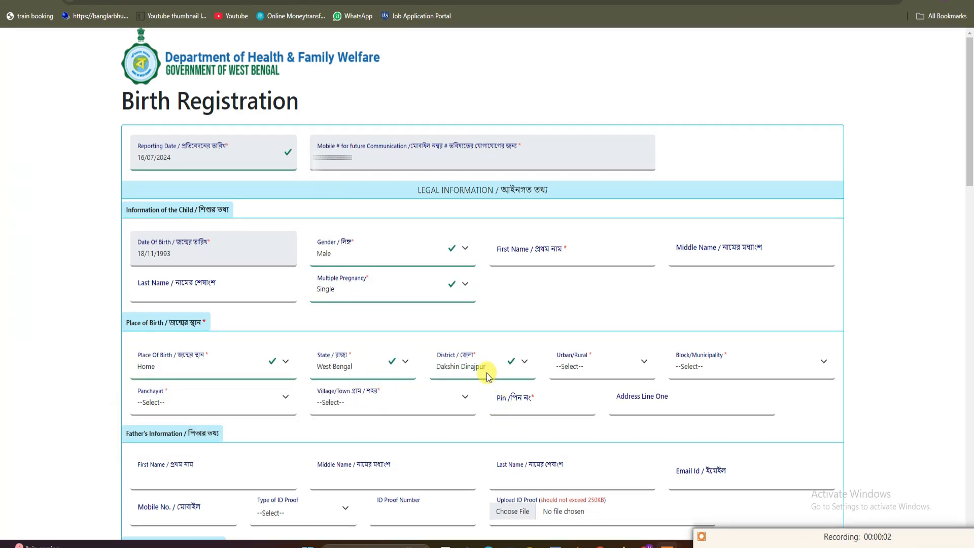
click(480, 373)
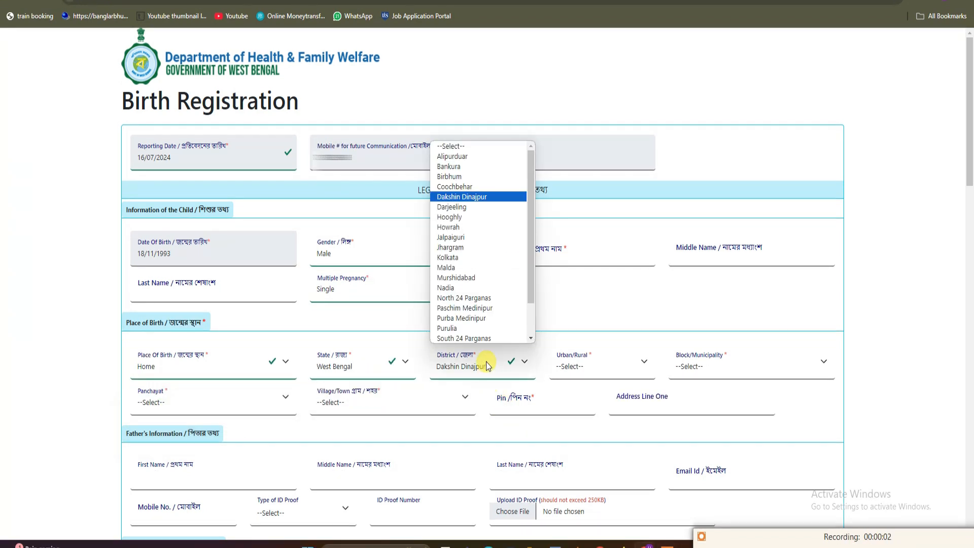
click(479, 197)
Set the birthplace's Urban/Rural type to Block and choose KUSHMUNDI as its Block/Municipality
click(584, 365)
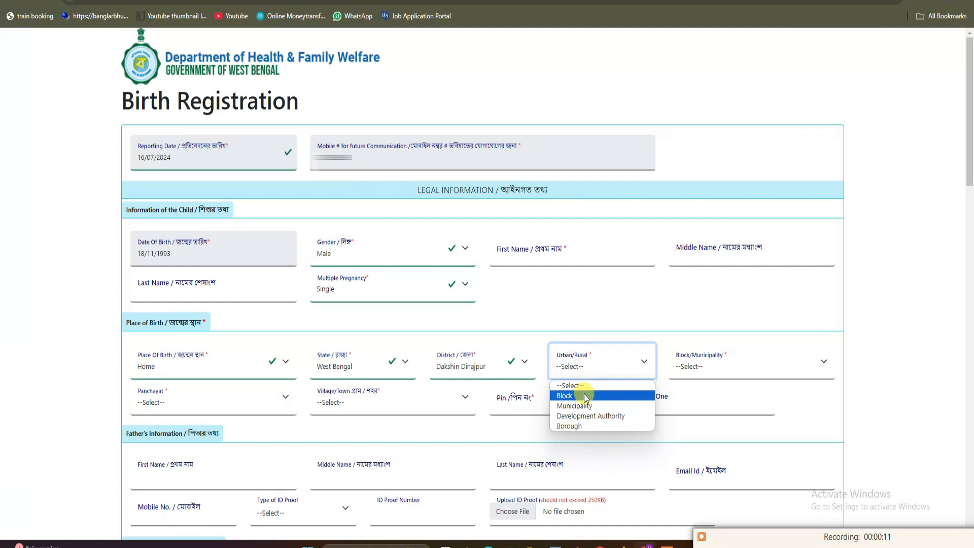
click(712, 367)
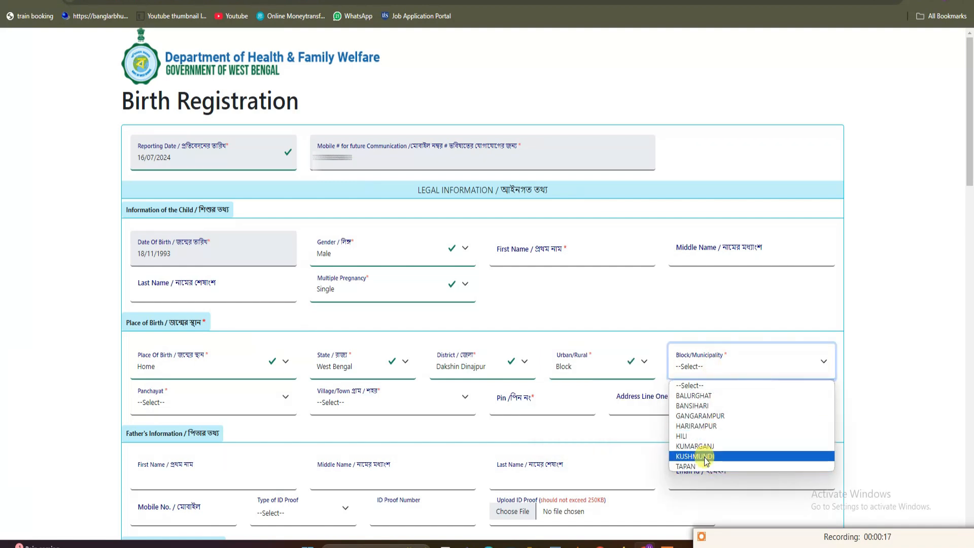
click(706, 457)
Choose KALIKAMORA as the birthplace's panchayat and JAJIHAT HADIPUR as its village
click(199, 406)
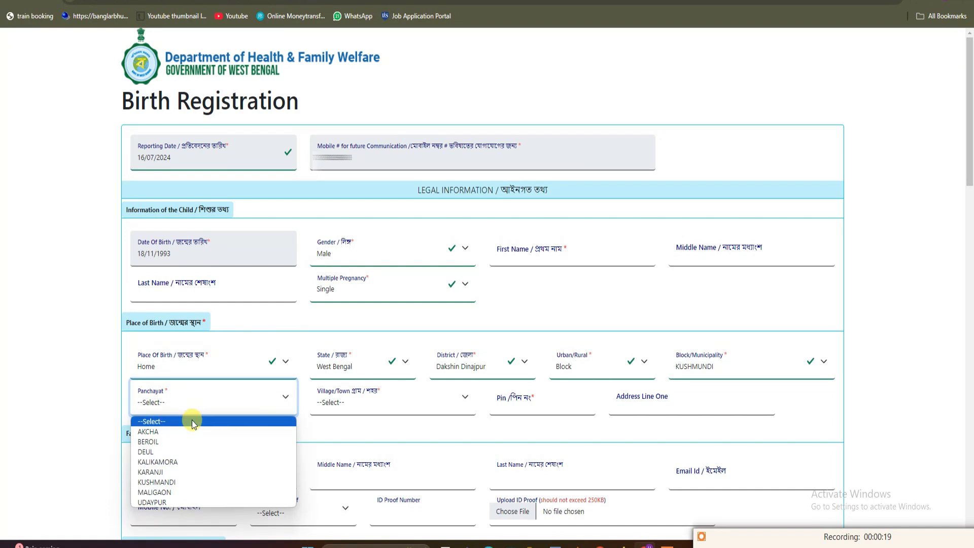
click(194, 461)
click(326, 409)
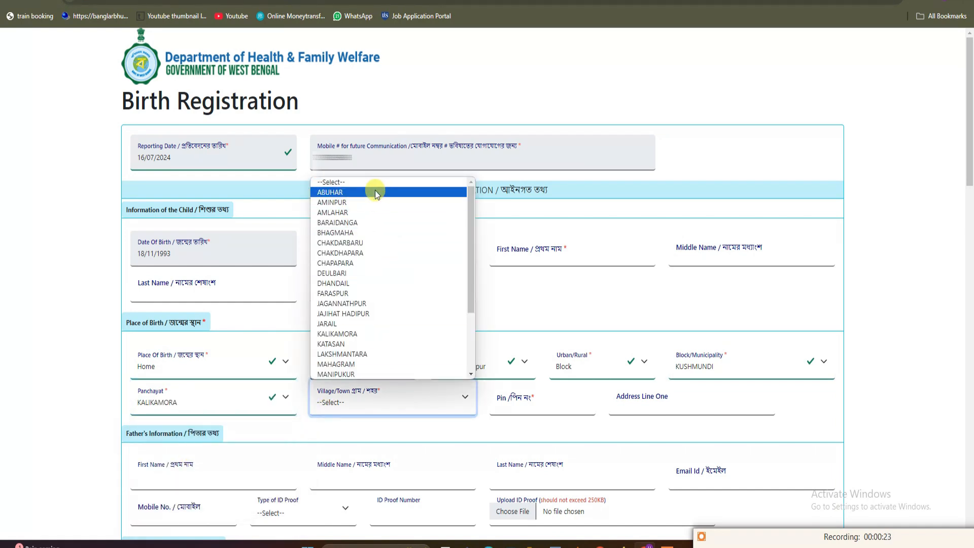
click(355, 313)
click(548, 404)
Go through the name, e-mail and mobile number fields in the Father's Information section
scroll(472, 350, down, 3)
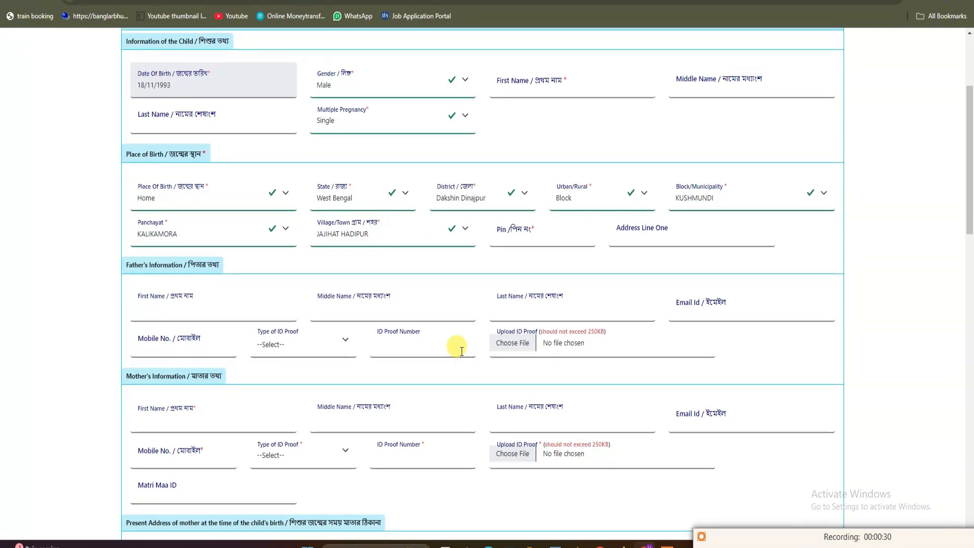
scroll(199, 232, down, 1)
drag(127, 209, 191, 211)
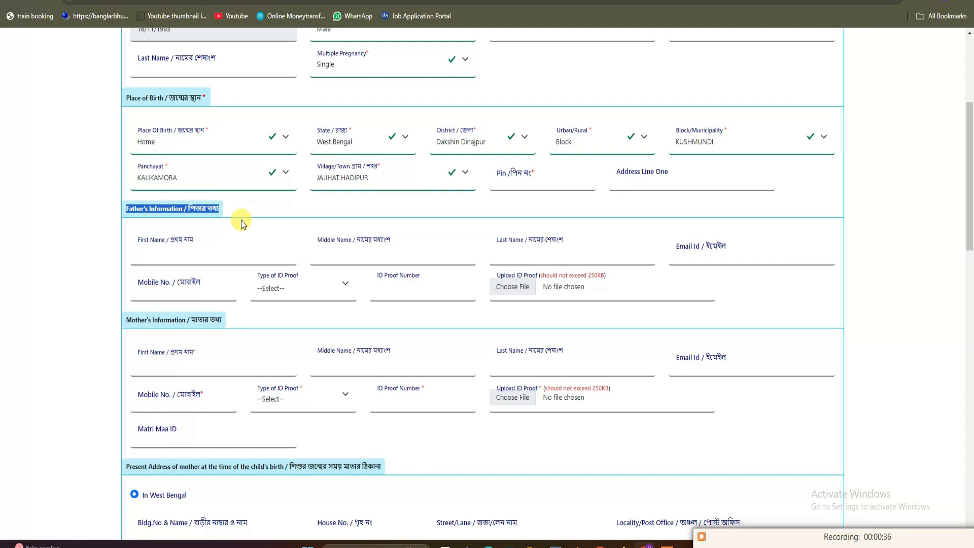
click(226, 251)
click(91, 264)
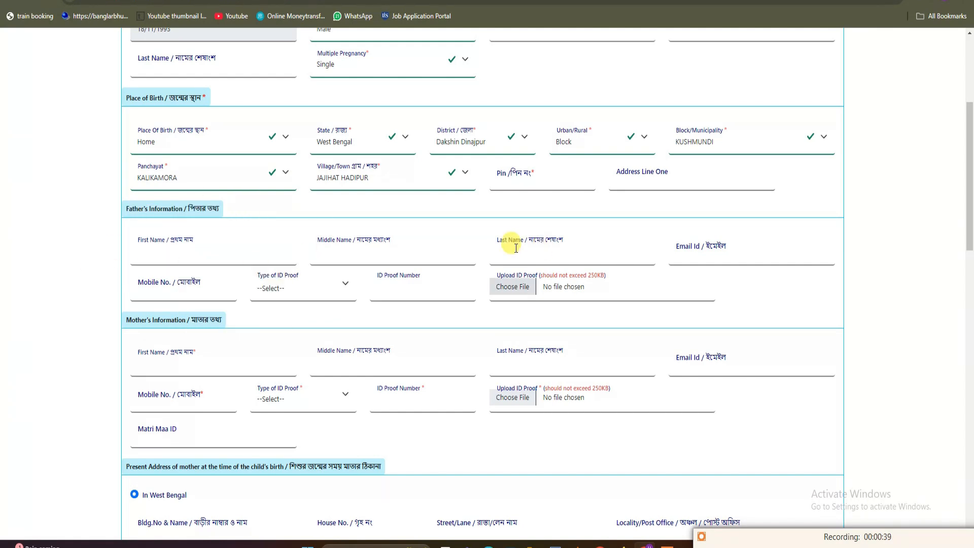
click(152, 237)
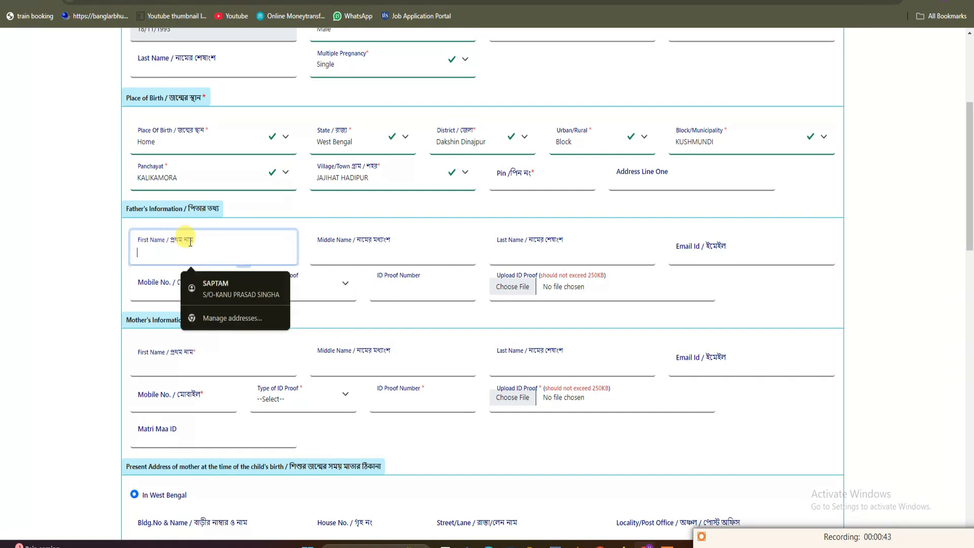
click(360, 255)
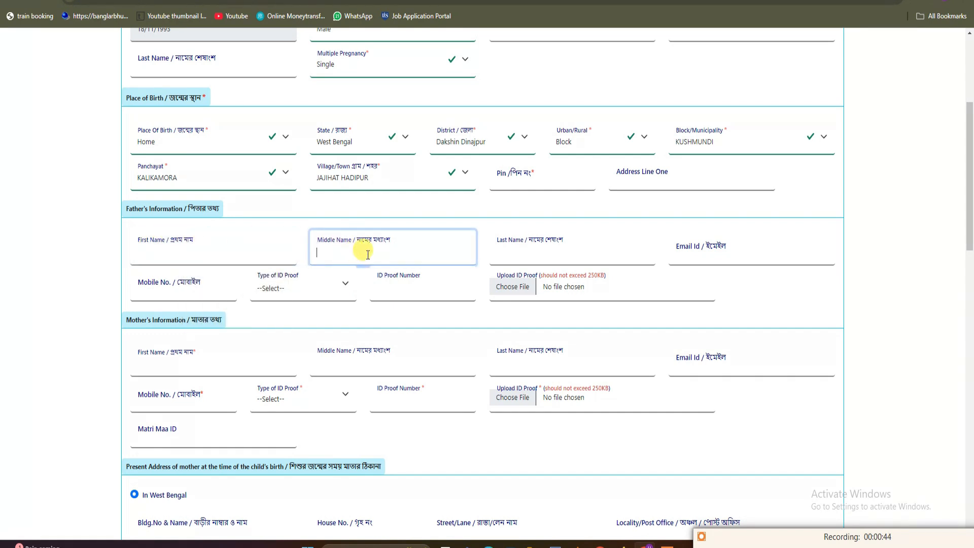
click(528, 254)
click(712, 256)
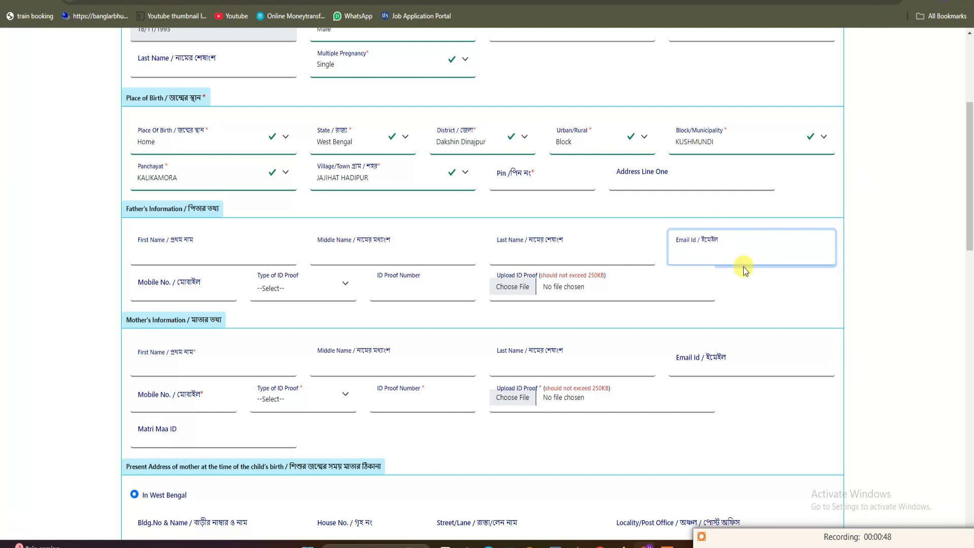
click(145, 284)
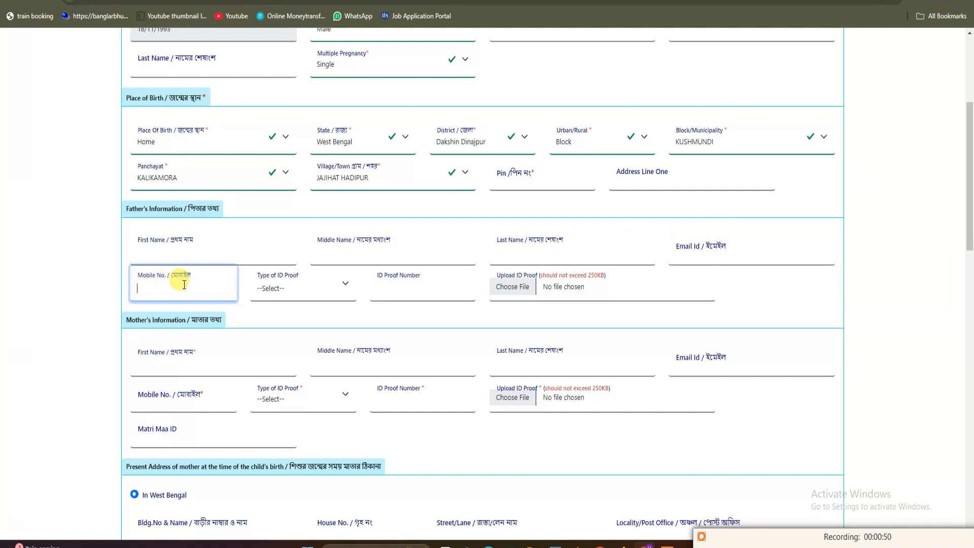
Set the father's type of ID proof to EPIC and activate the ID proof number field
click(269, 287)
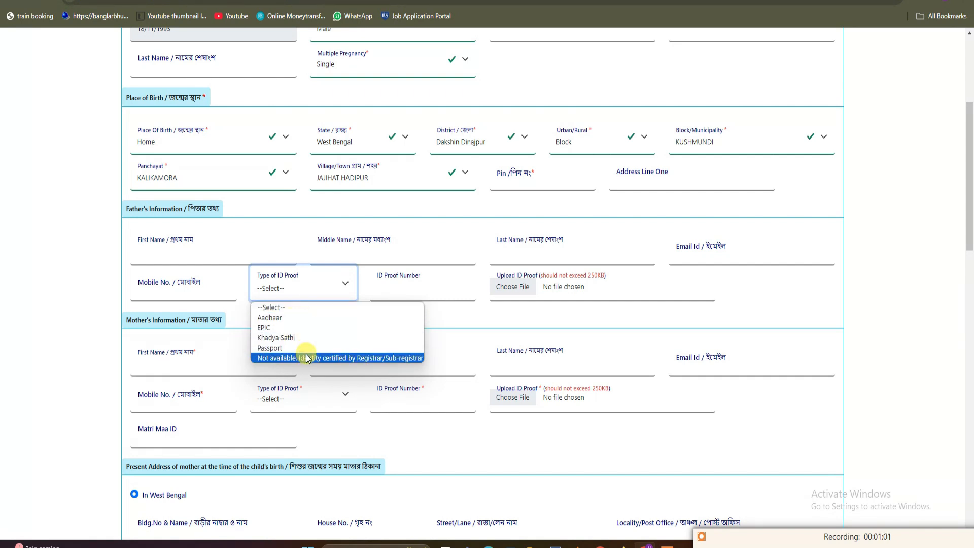
click(283, 327)
click(387, 285)
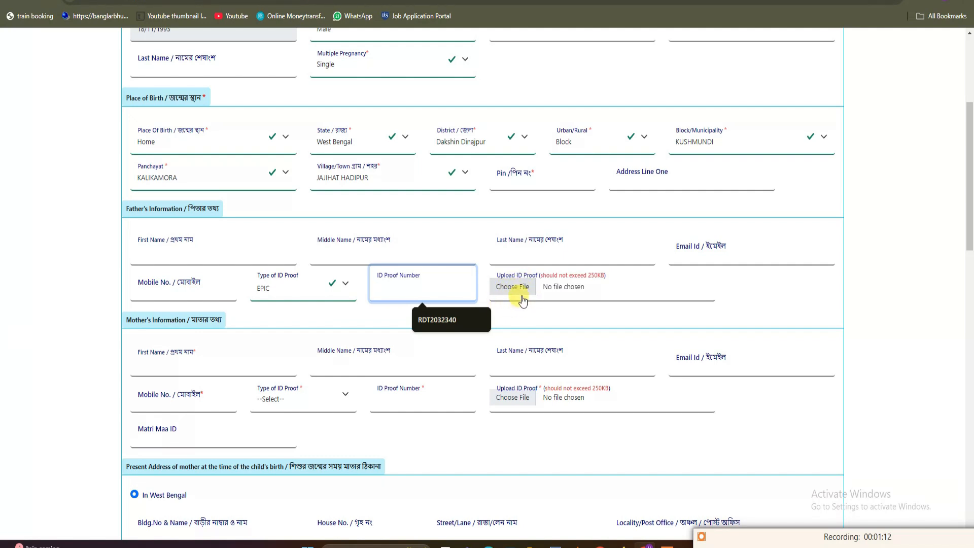
Go through the first name and middle name fields in the Mother's Information section
scroll(457, 324, down, 2)
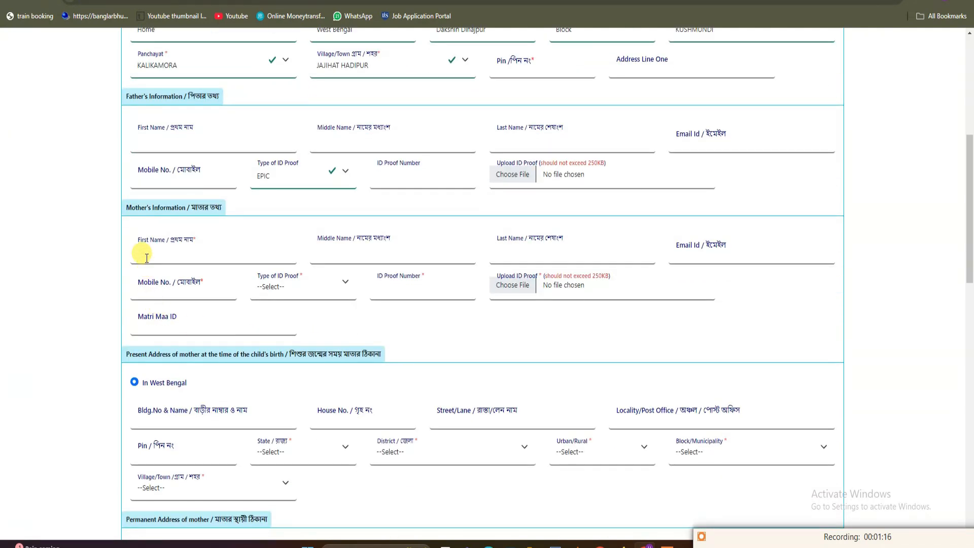
click(136, 240)
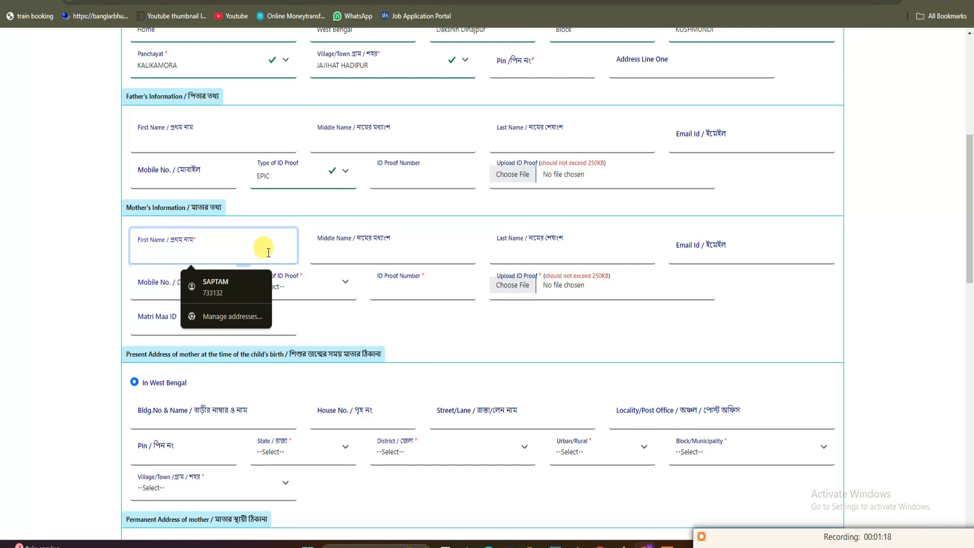
click(316, 229)
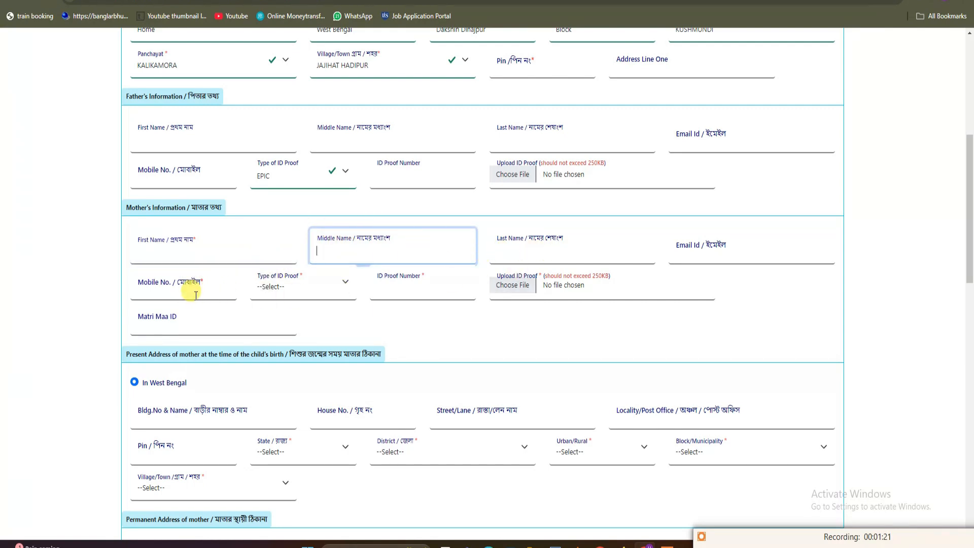
Set the mother's type of ID proof to EPIC and go through the ID proof number field
click(296, 292)
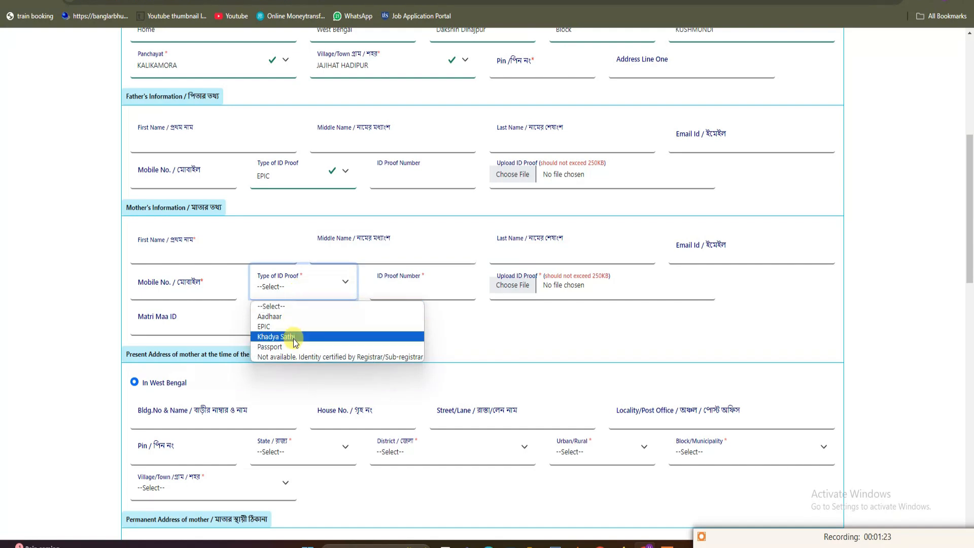
click(282, 326)
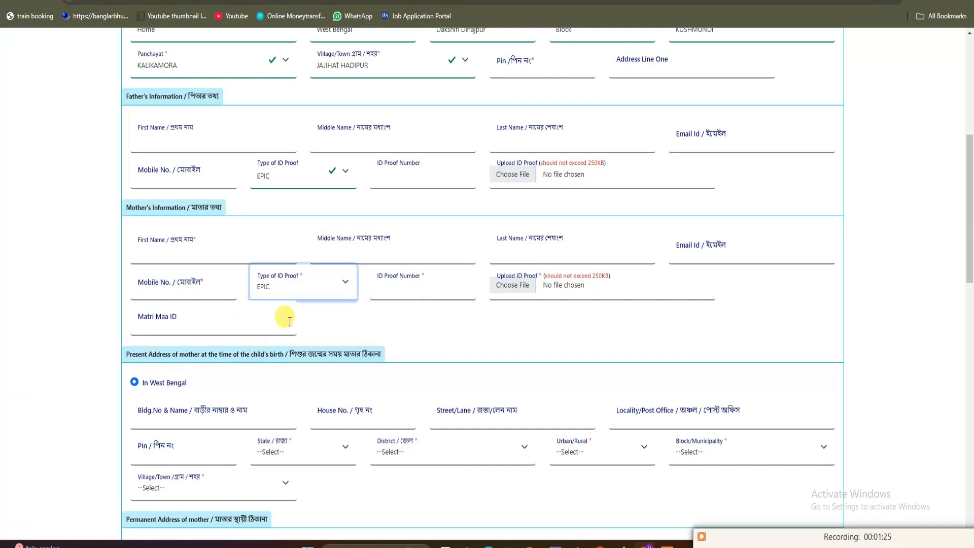
click(377, 276)
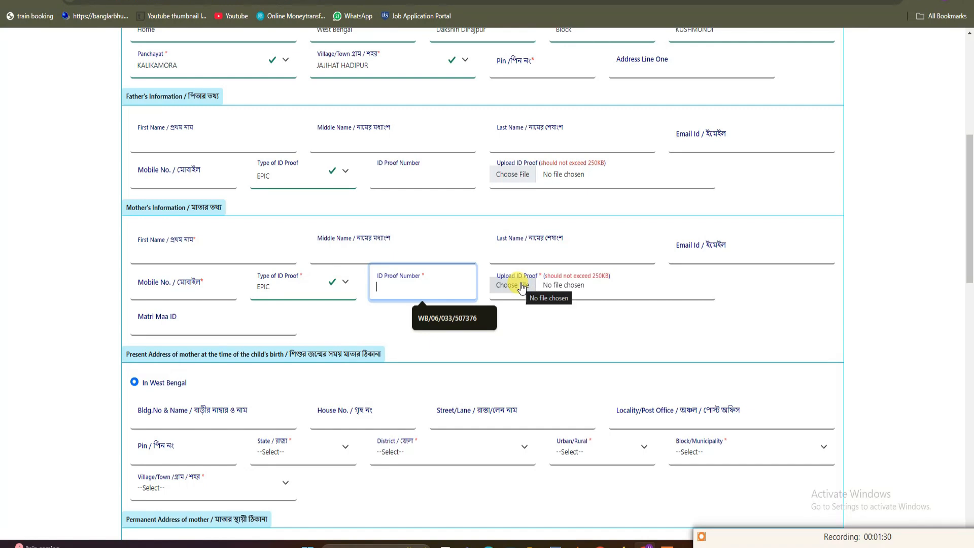
click(528, 317)
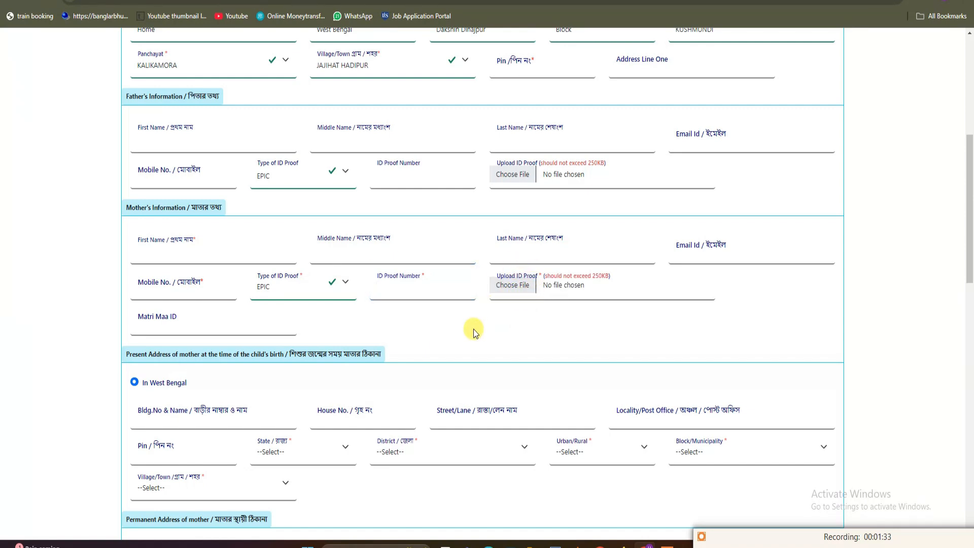
Go through the building, house number, street, locality and PIN fields of the mother's present address
scroll(528, 340, down, 4)
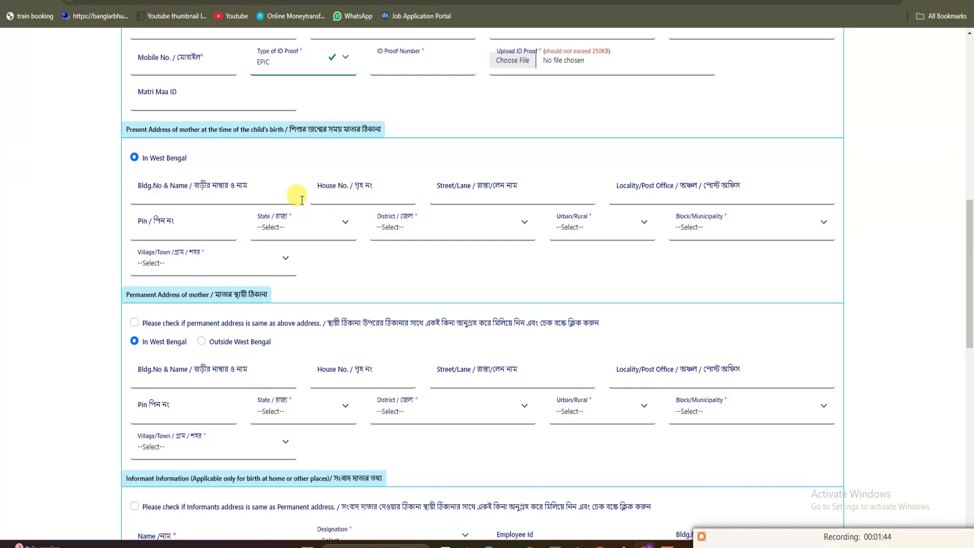
click(180, 194)
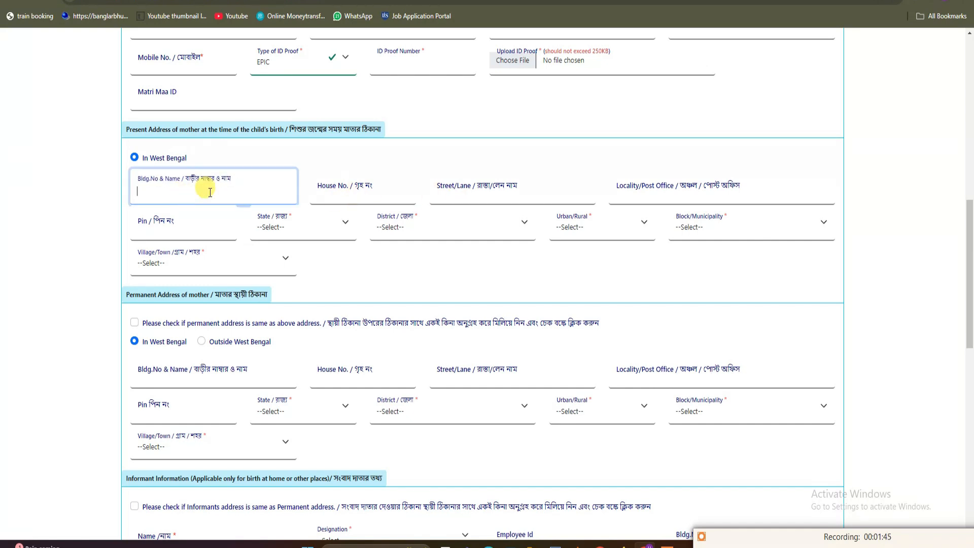
click(399, 193)
click(487, 191)
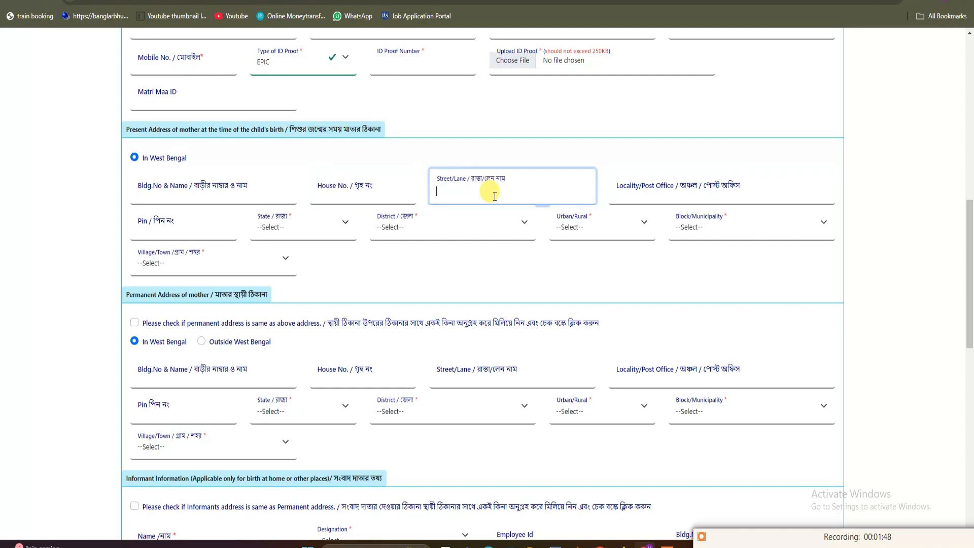
click(661, 198)
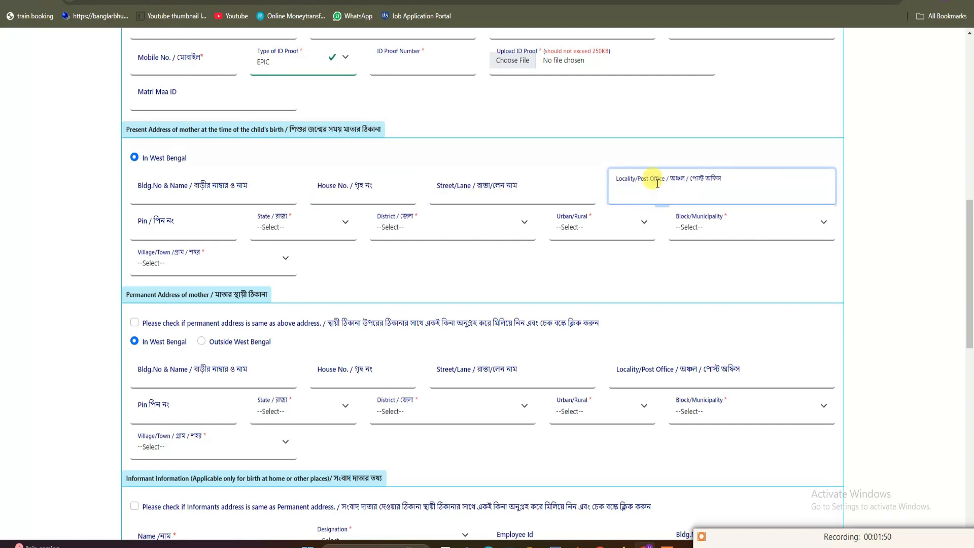
click(187, 224)
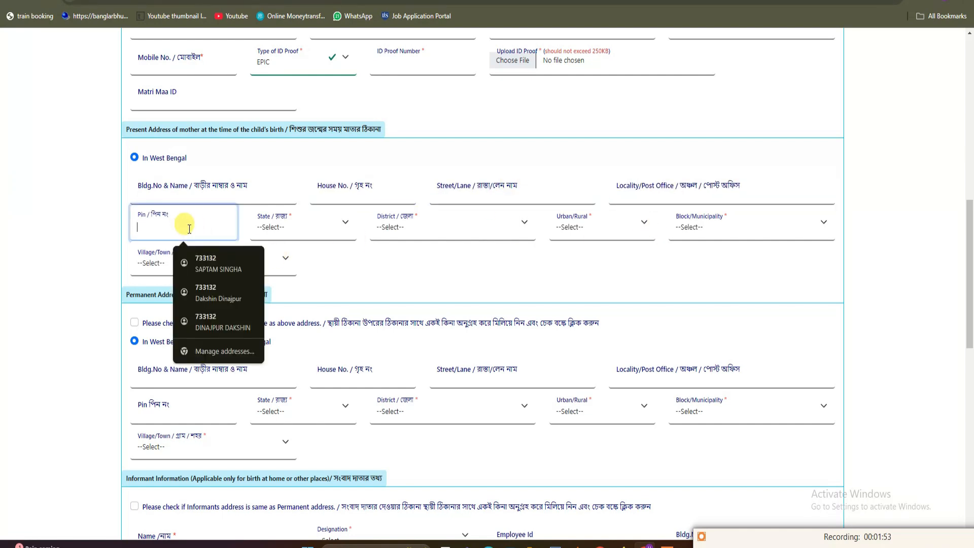
Set the mother's present address state to West Bengal and its district to Dakshin Dinajpur
click(292, 257)
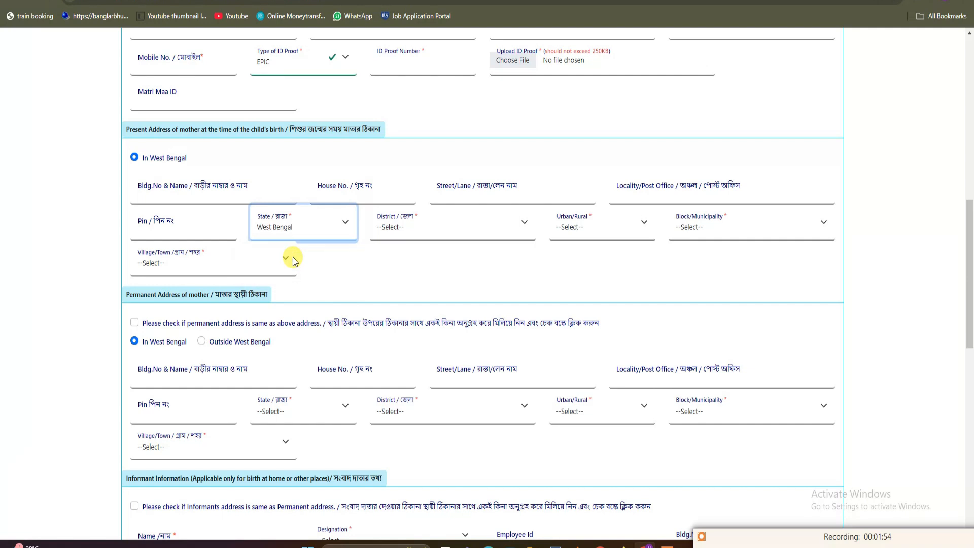
click(394, 229)
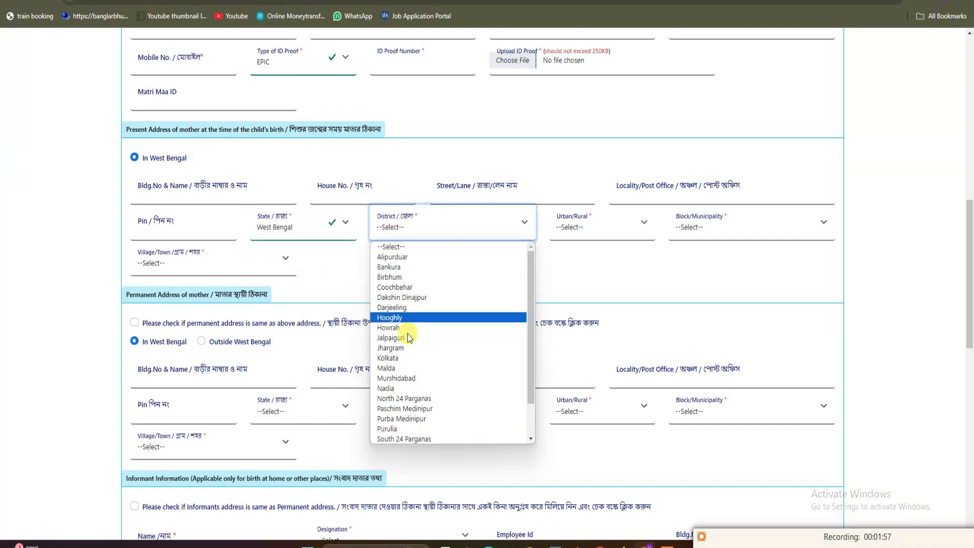
click(415, 299)
Set the mother's present address Urban/Rural type to Block and choose KUSHMUNDI as its Block/Municipality
click(573, 233)
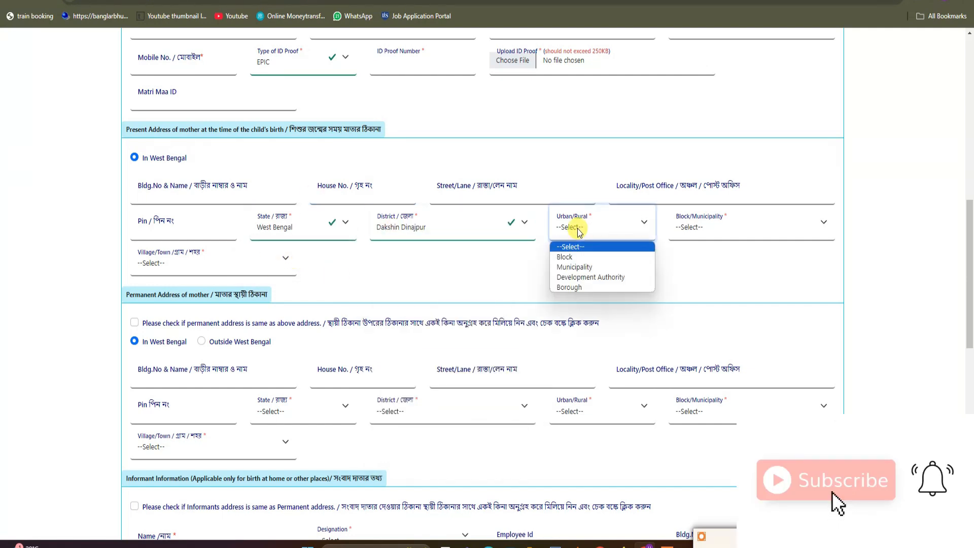
click(582, 256)
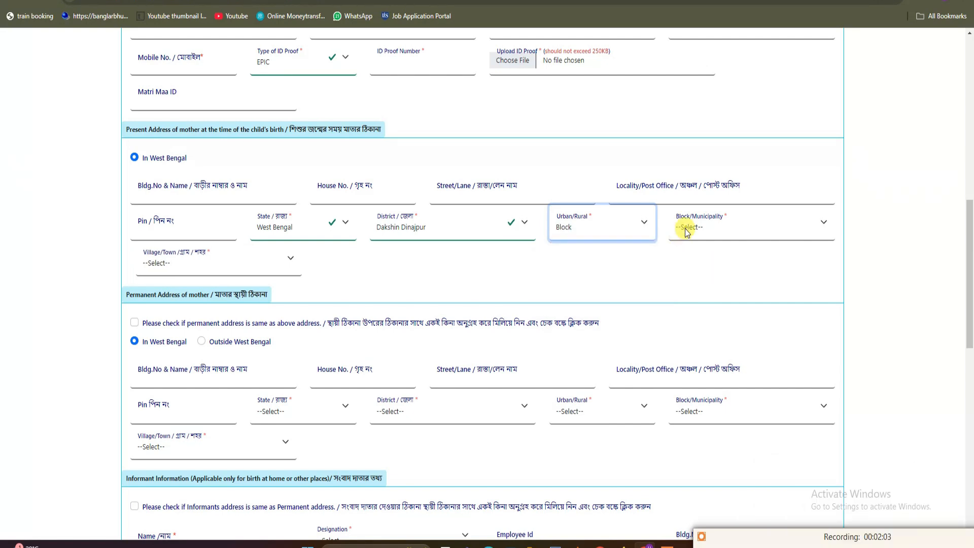
click(740, 227)
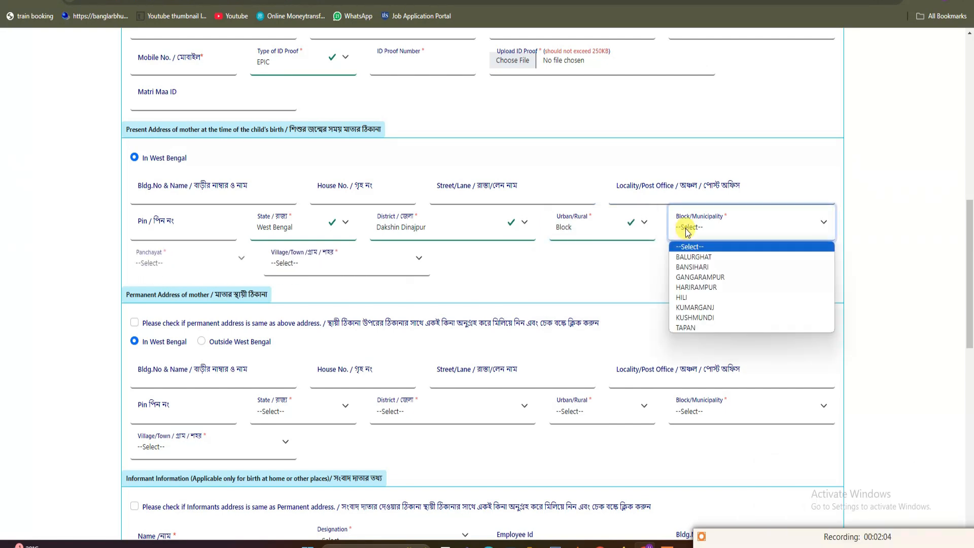
click(699, 317)
Choose KALIKAMORA as the mother's present address panchayat and JAJIHAT HADIPUR as its village
click(181, 269)
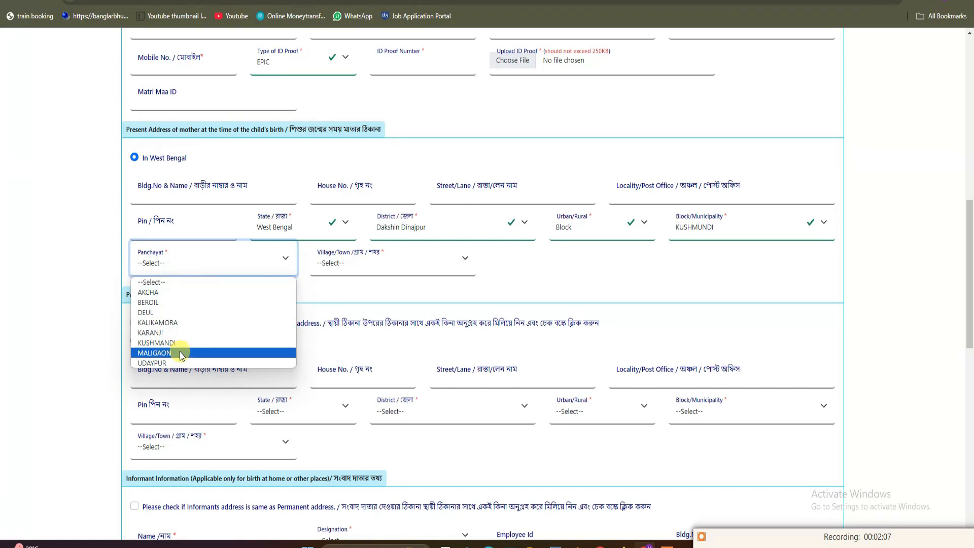
click(187, 325)
click(330, 265)
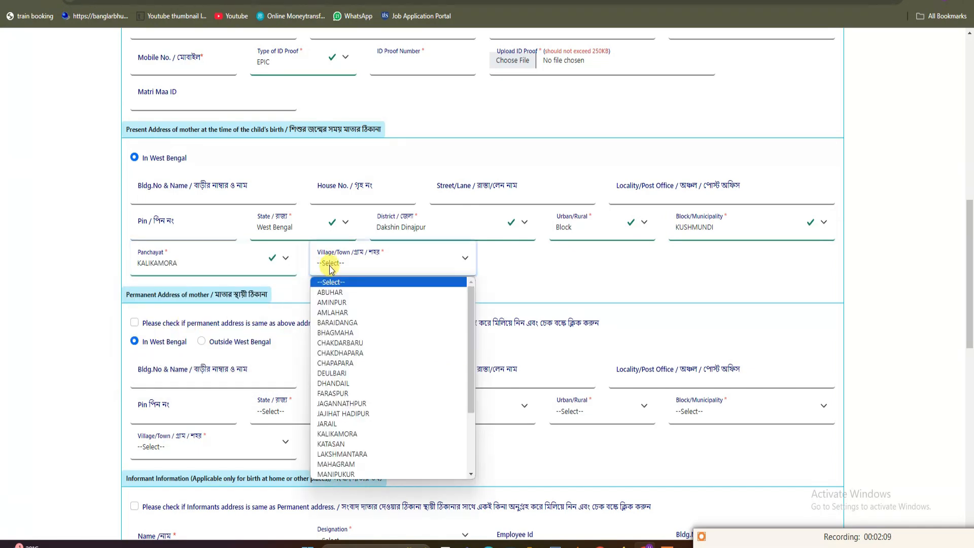
click(369, 414)
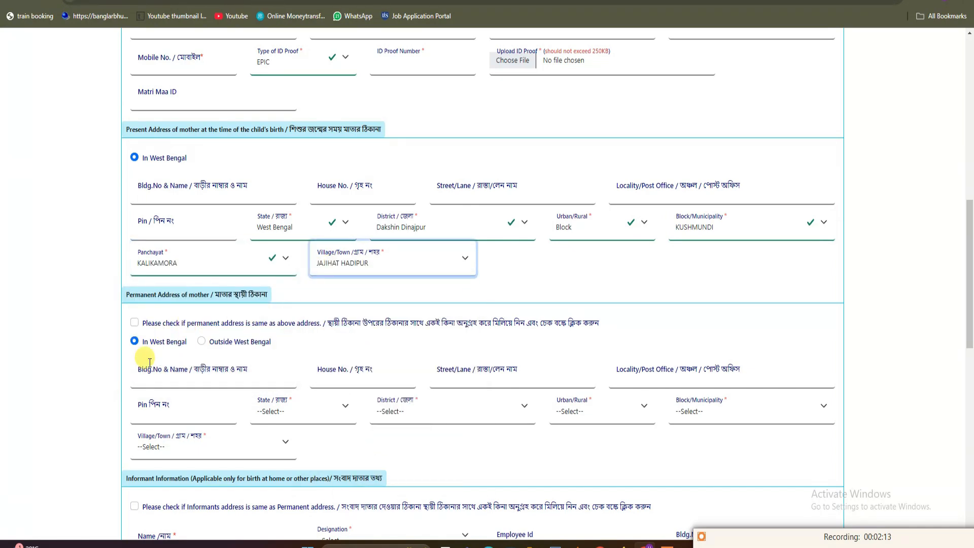
Mark the mother's permanent address as the same as her present address, within West Bengal
click(134, 322)
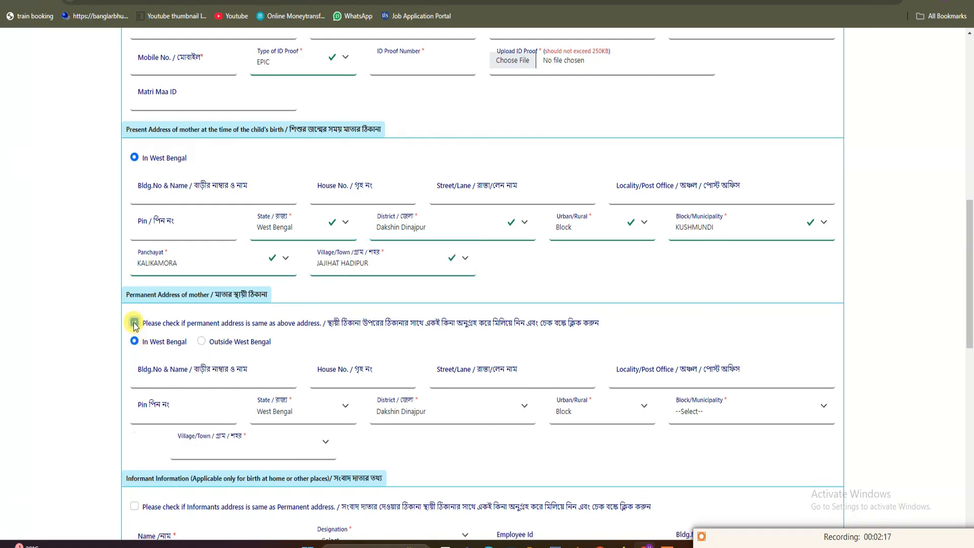
click(135, 341)
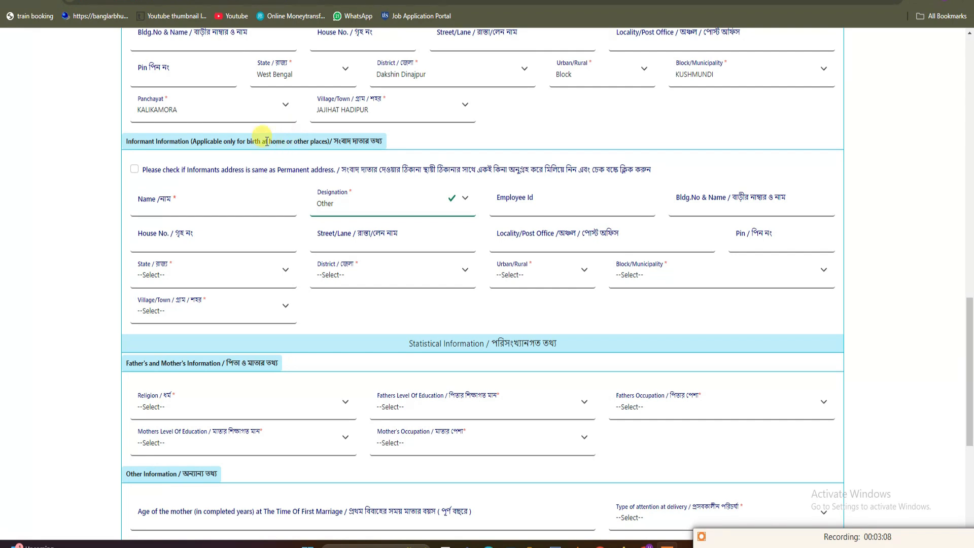
Go through the Informant Information heading, the informant's name field and the designation options
drag(336, 141, 390, 146)
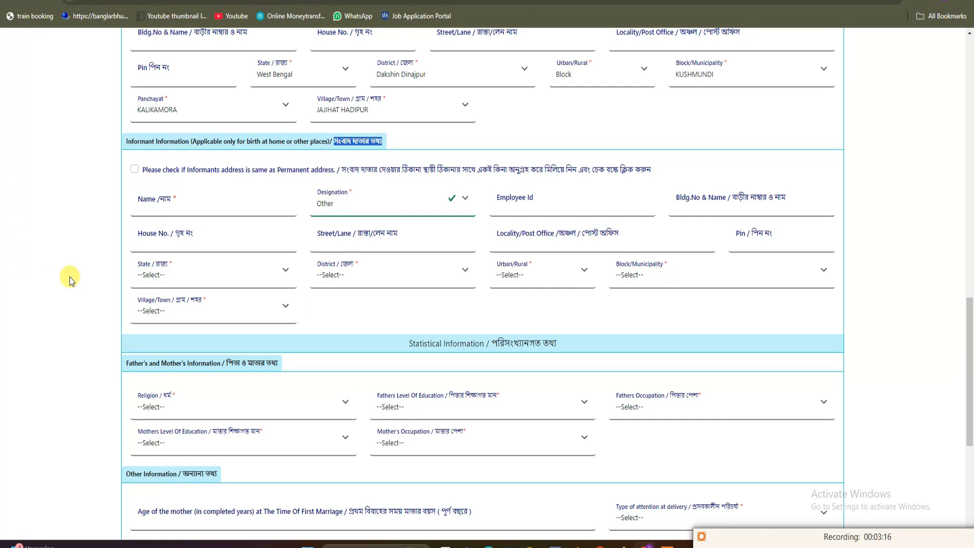
click(208, 203)
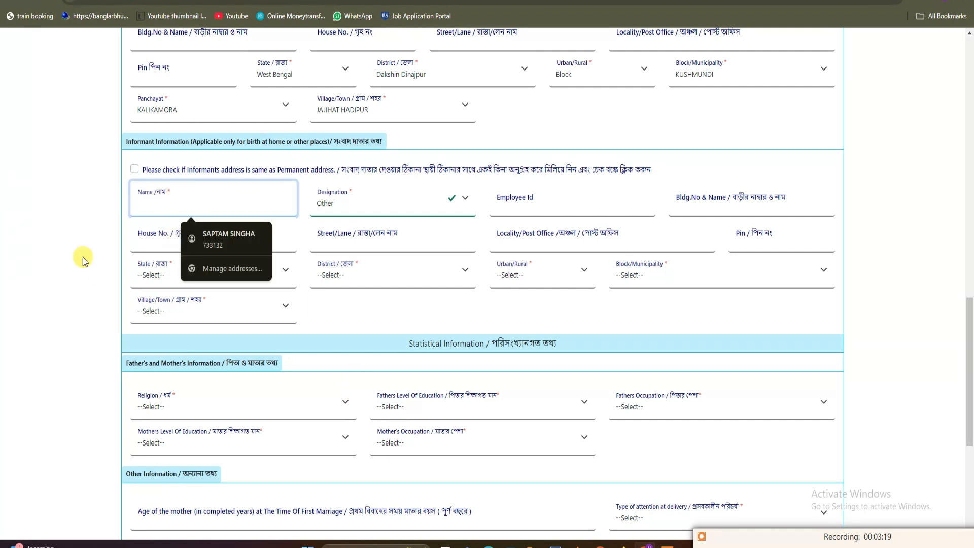
click(56, 224)
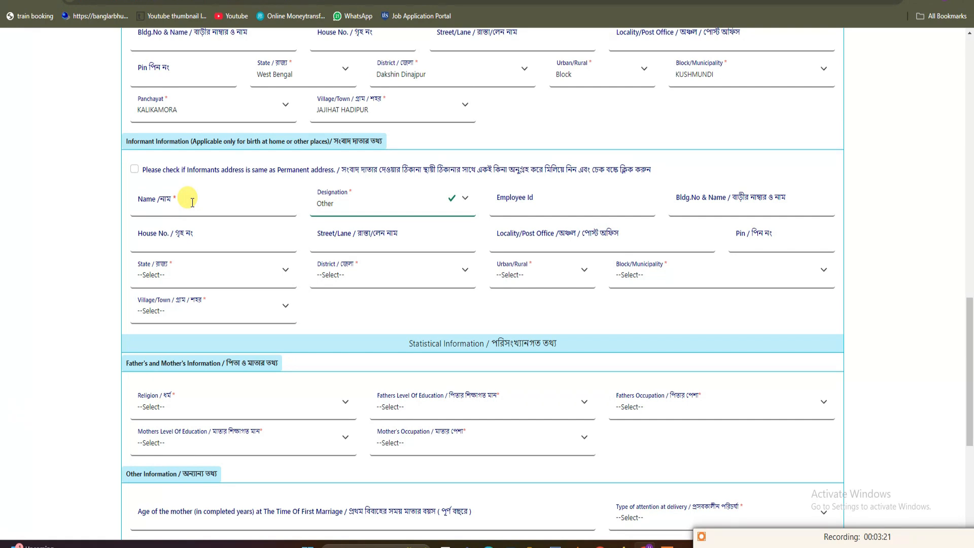
click(329, 203)
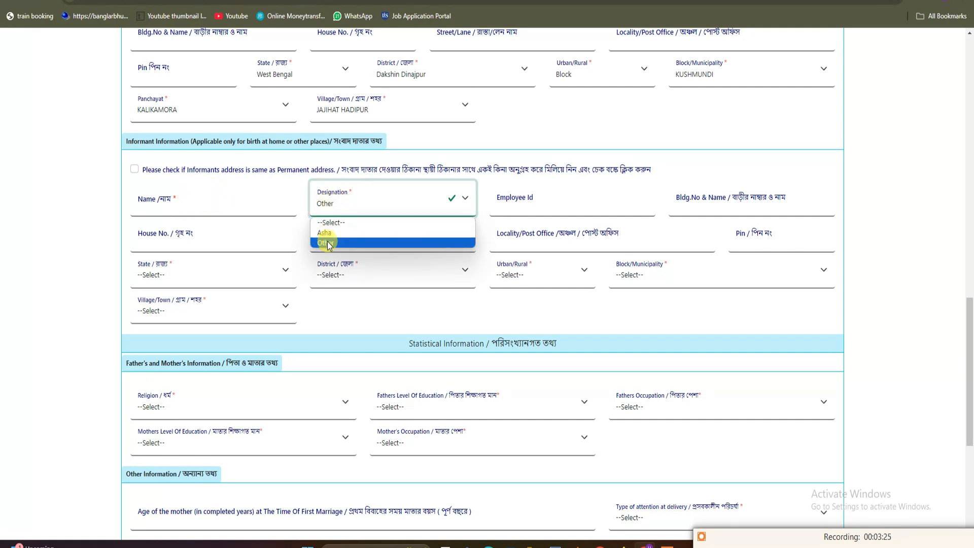
Go through the informant's building, house number, street, locality and PIN fields
click(783, 201)
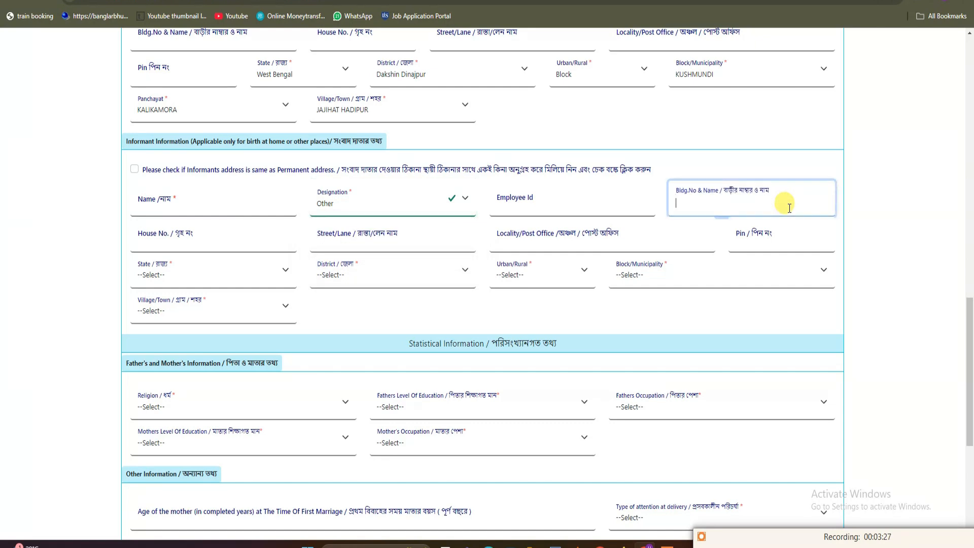
click(210, 238)
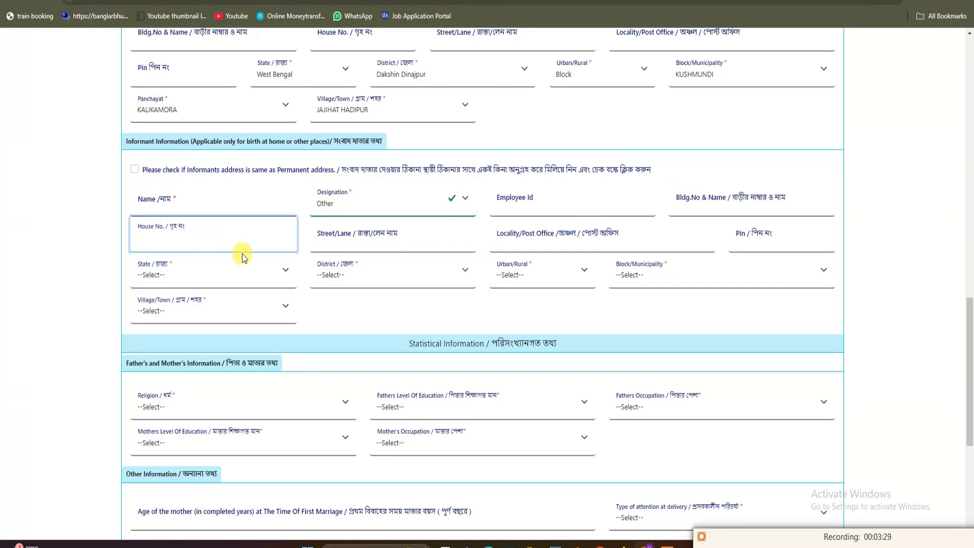
click(340, 240)
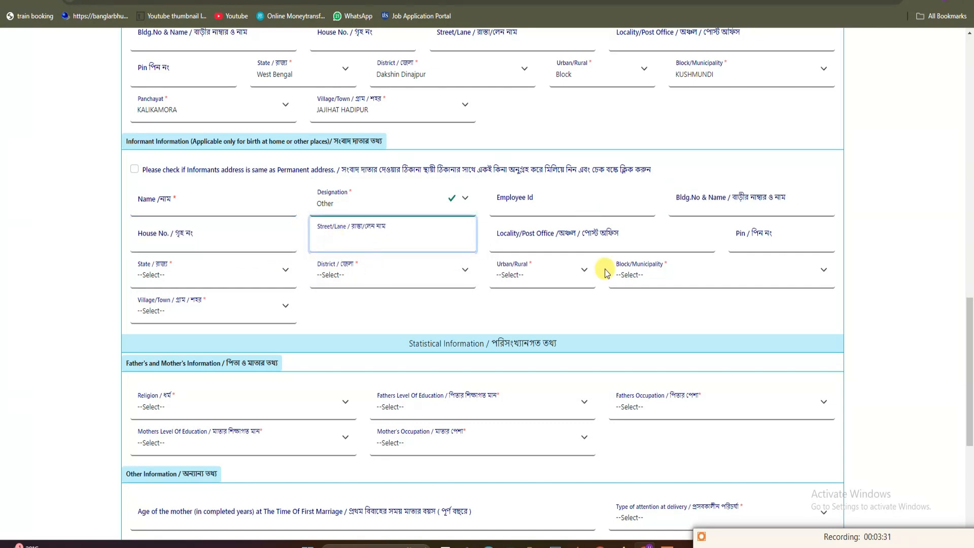
click(593, 236)
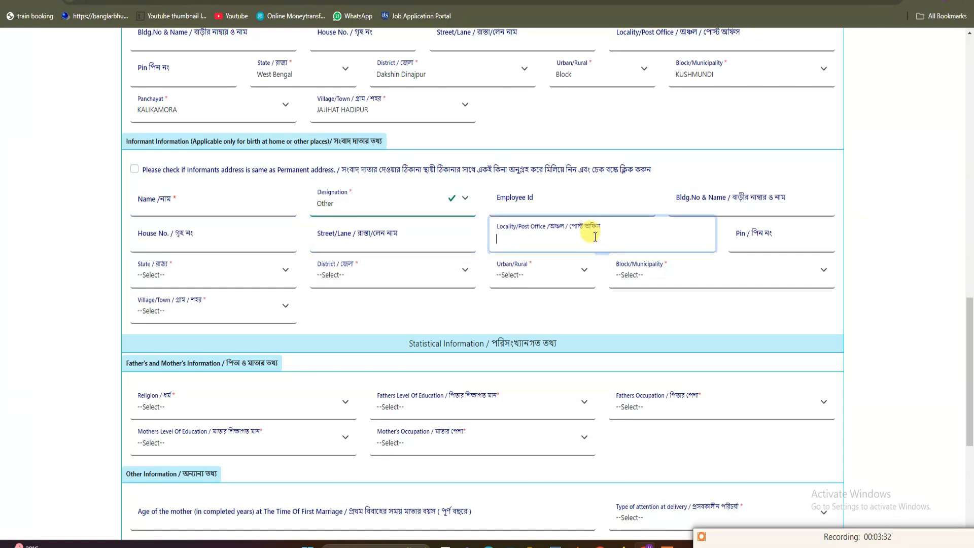
click(762, 243)
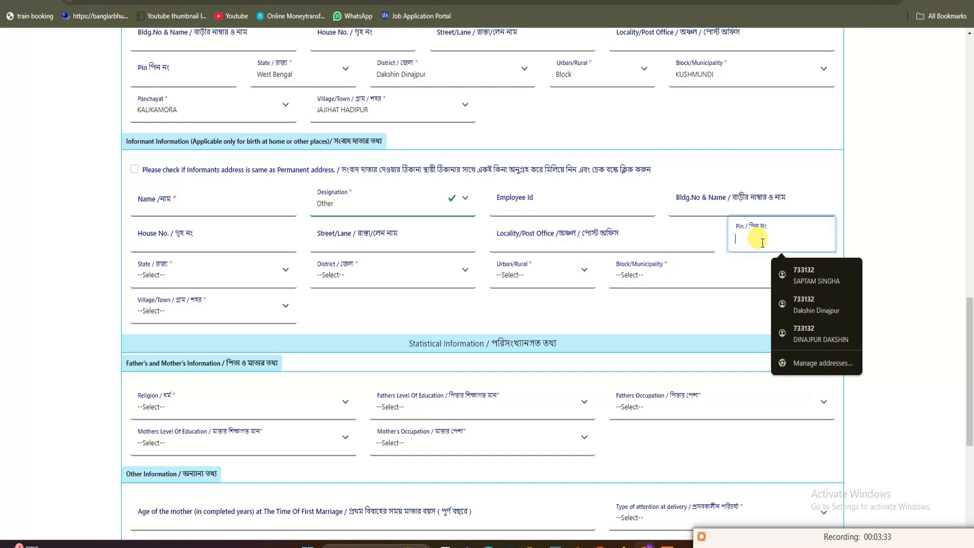
Set the informant's state to West Bengal and the Urban/Rural type to Block
click(207, 274)
click(179, 305)
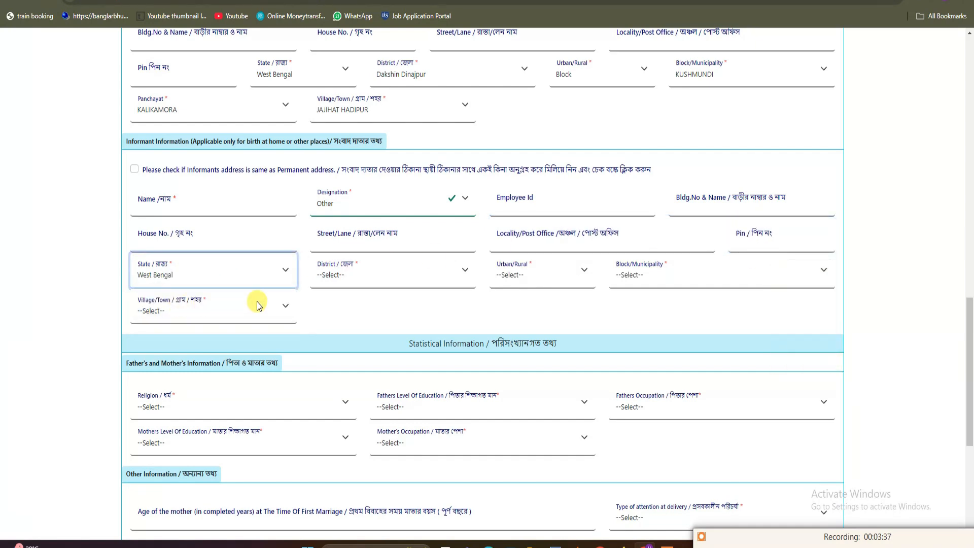
click(332, 277)
click(502, 281)
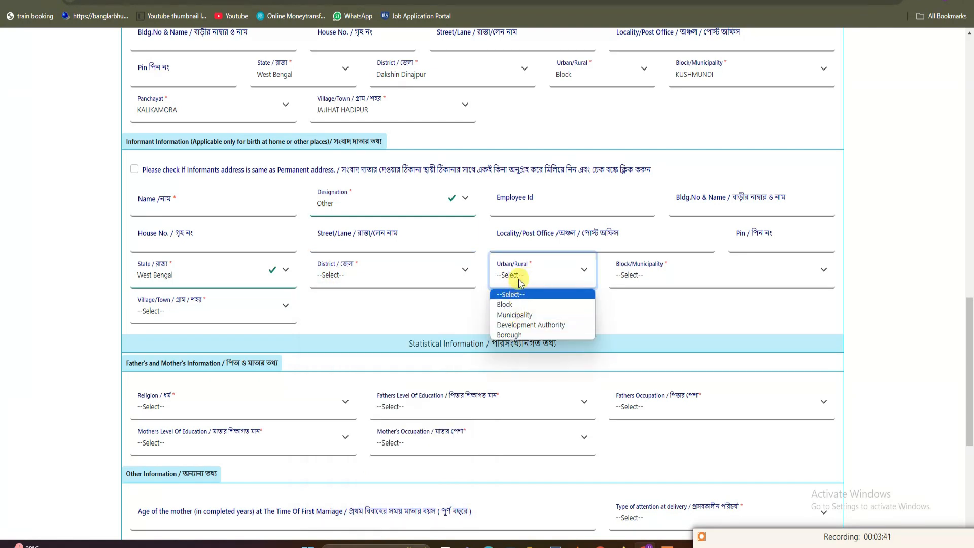
click(515, 303)
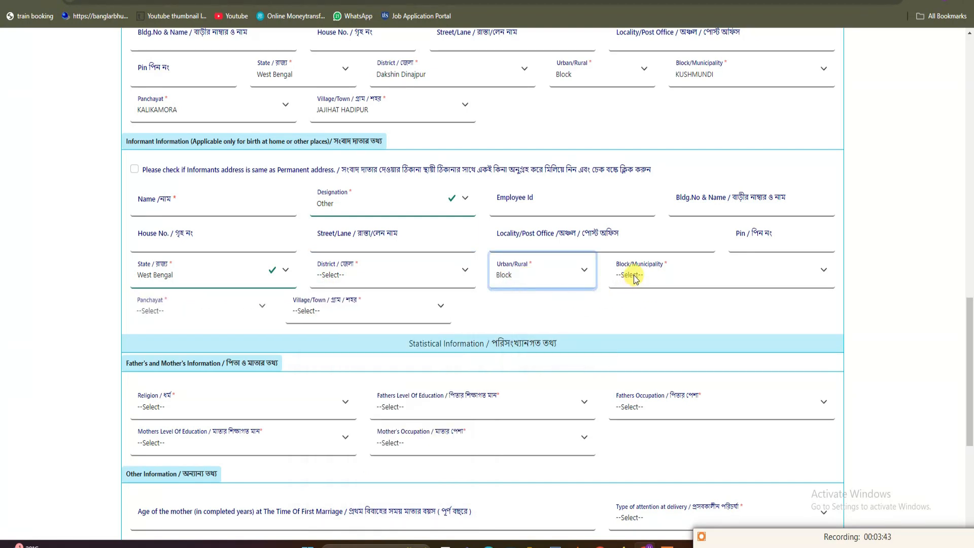
Set the informant's district to Dakshin Dinajpur and the Block/Municipality to KUSHMUNDI
click(681, 275)
click(656, 365)
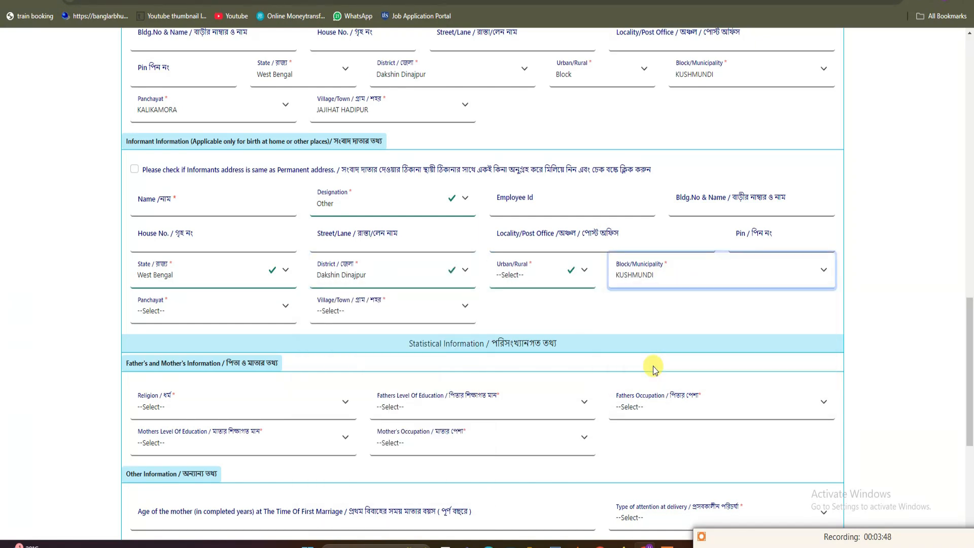
Set the informant's Panchayat to KALIKAMORA and the Village/Town to JAJIHAT HADIPUR
click(192, 312)
click(178, 370)
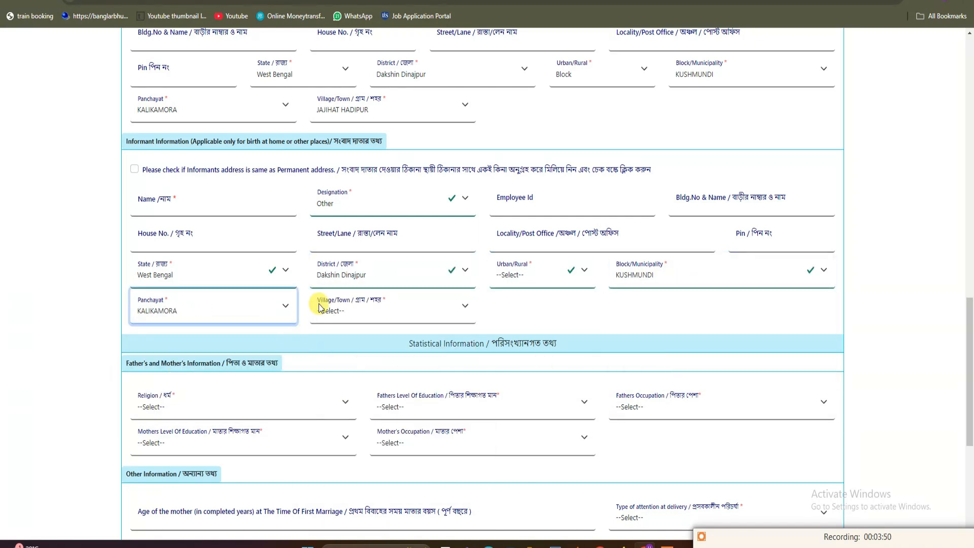
click(352, 315)
click(384, 464)
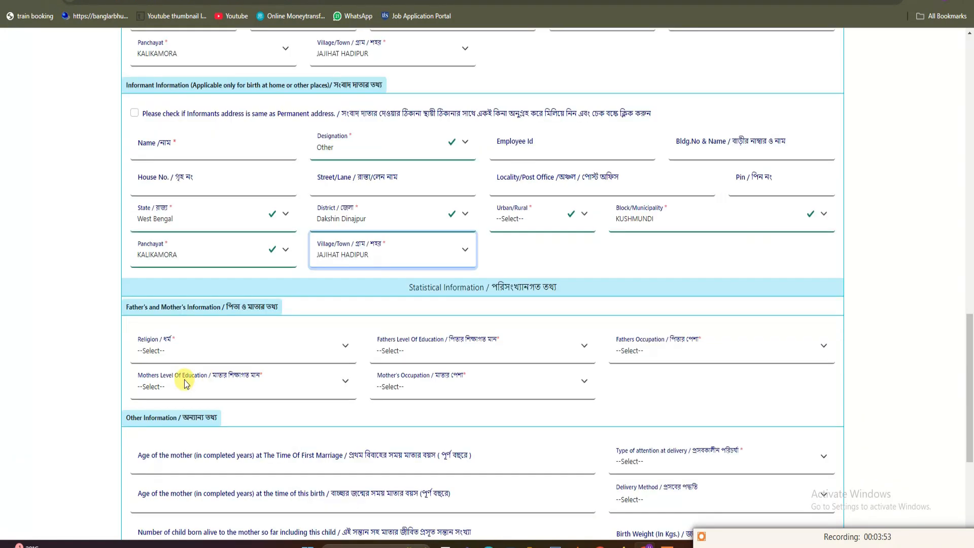
Set the parents' religion to Islam, the father's level of education to Middle and the father's occupation to Non worker
scroll(183, 376, down, 5)
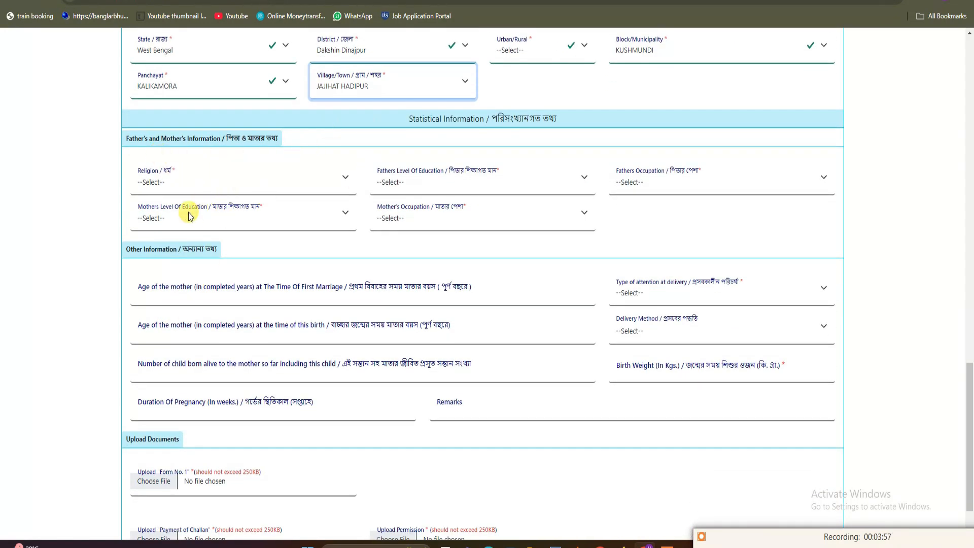
click(155, 186)
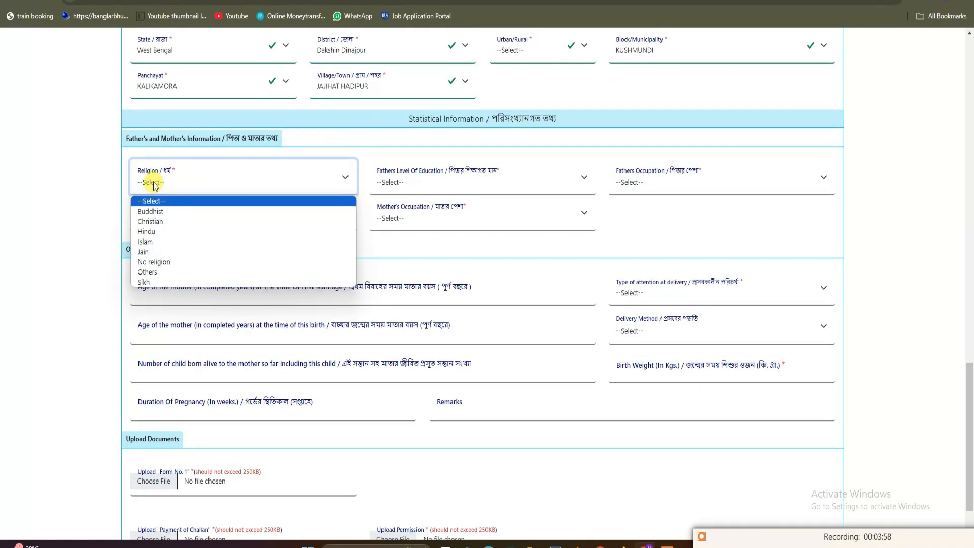
click(151, 240)
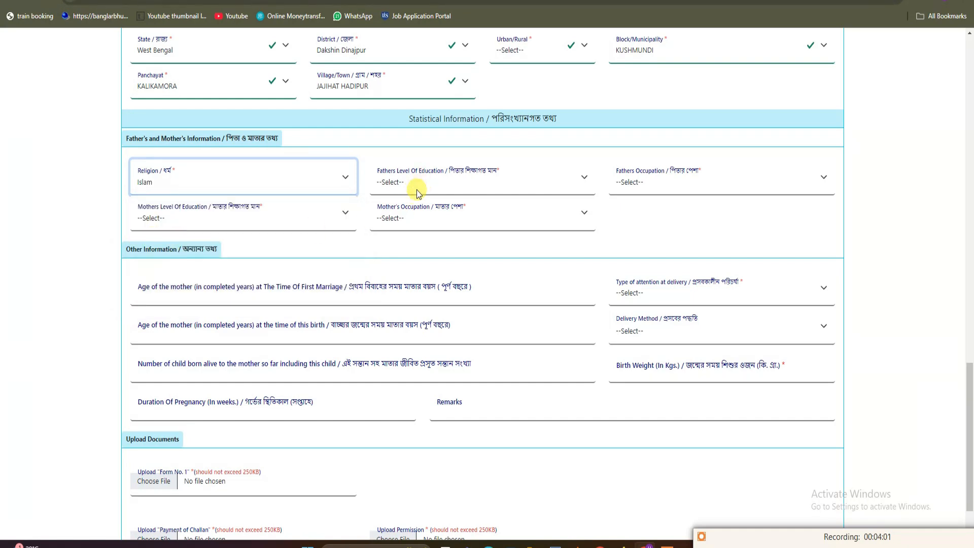
click(416, 190)
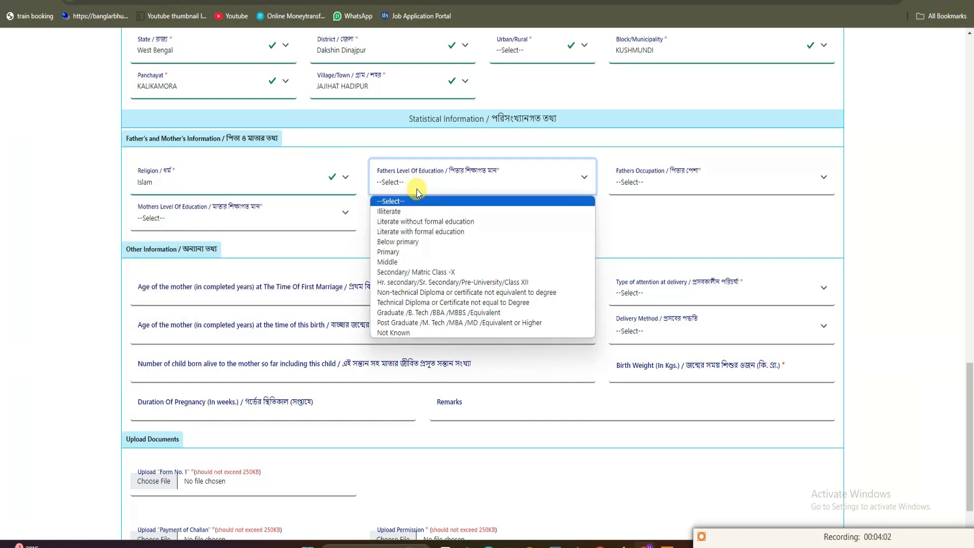
click(400, 261)
click(640, 188)
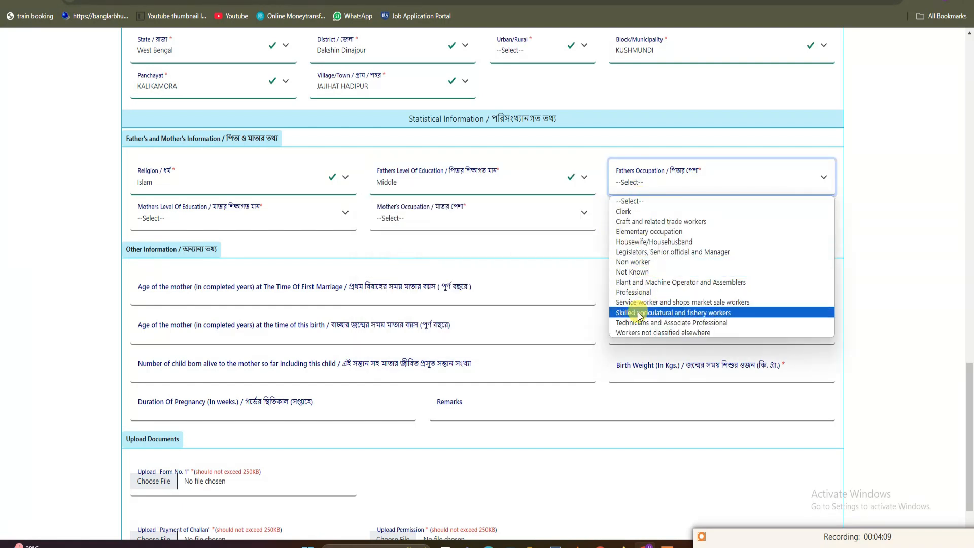
click(640, 261)
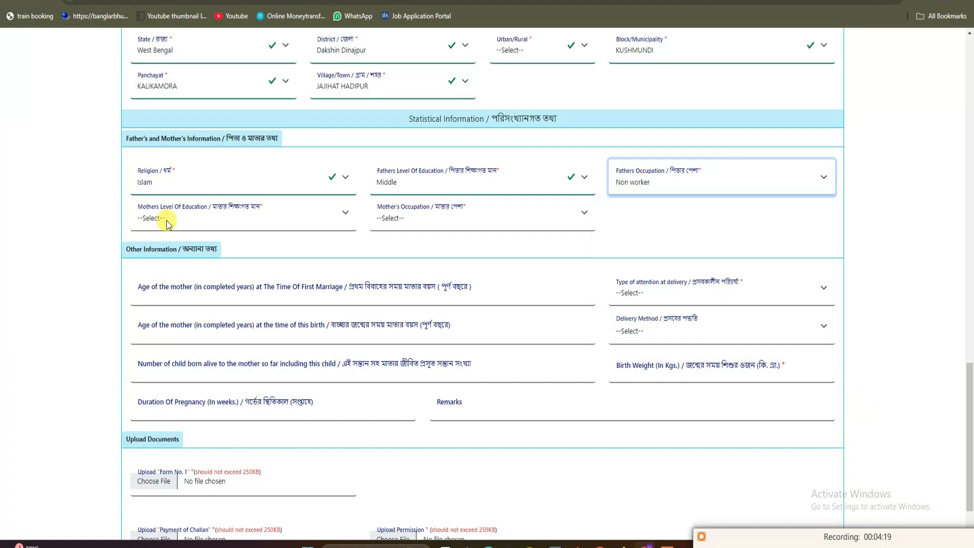
Set the mother's level of education to Middle and the mother's occupation to Housewife/Househusband
click(167, 219)
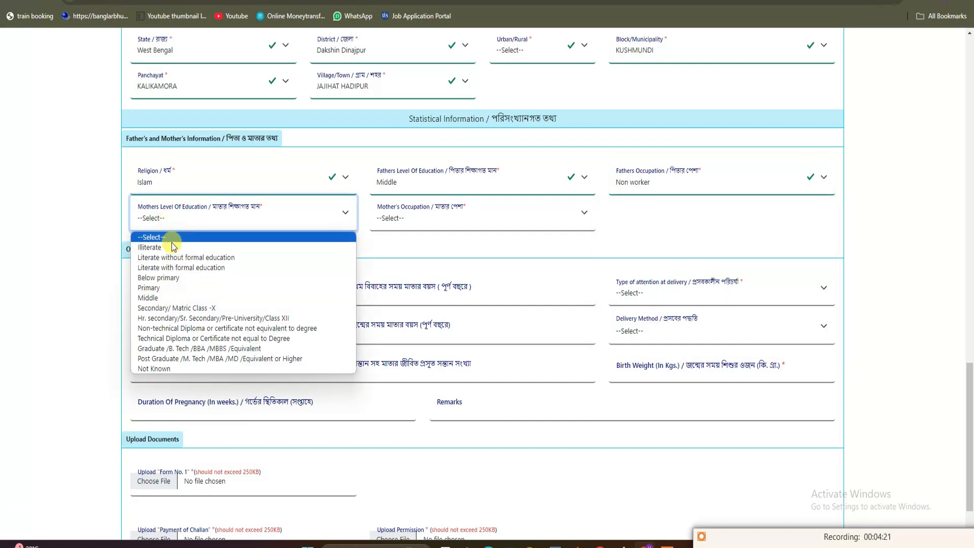
click(165, 298)
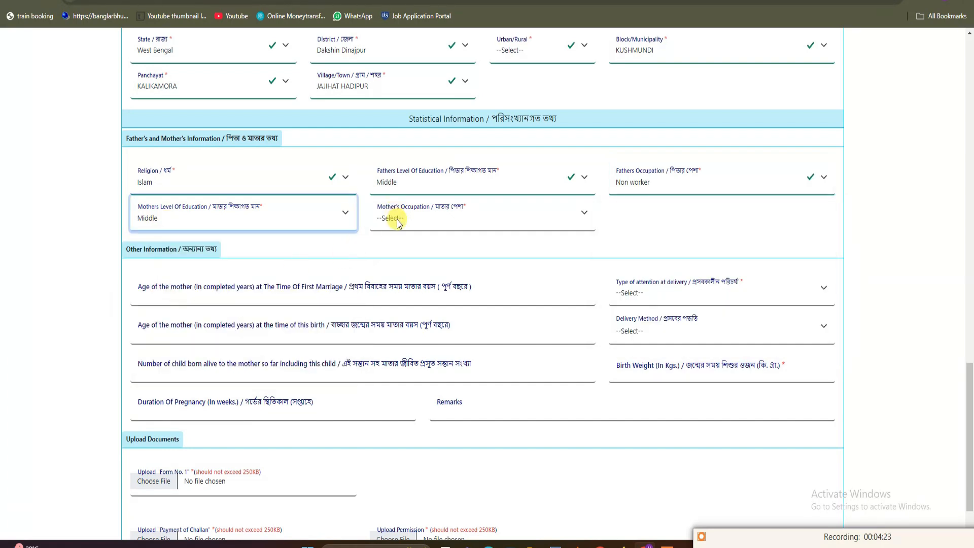
click(396, 219)
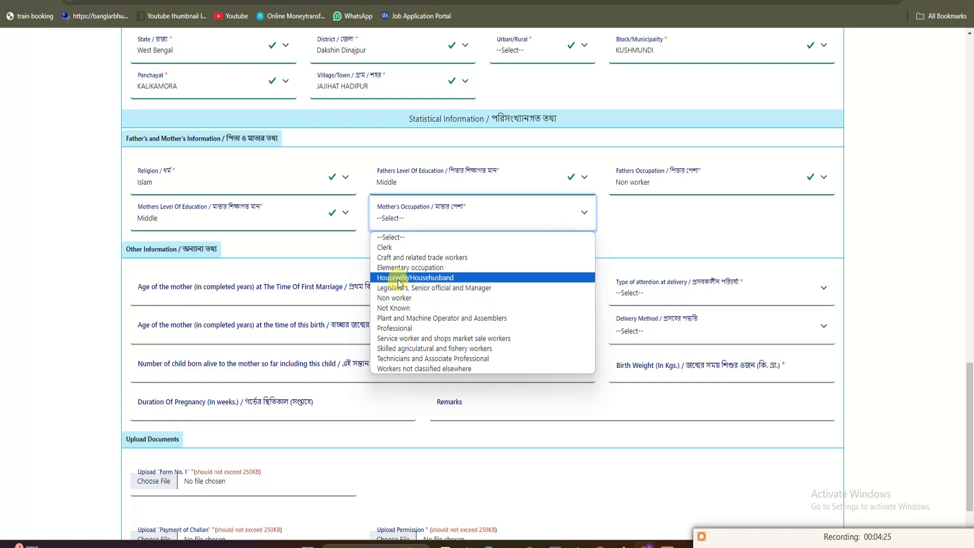
click(398, 280)
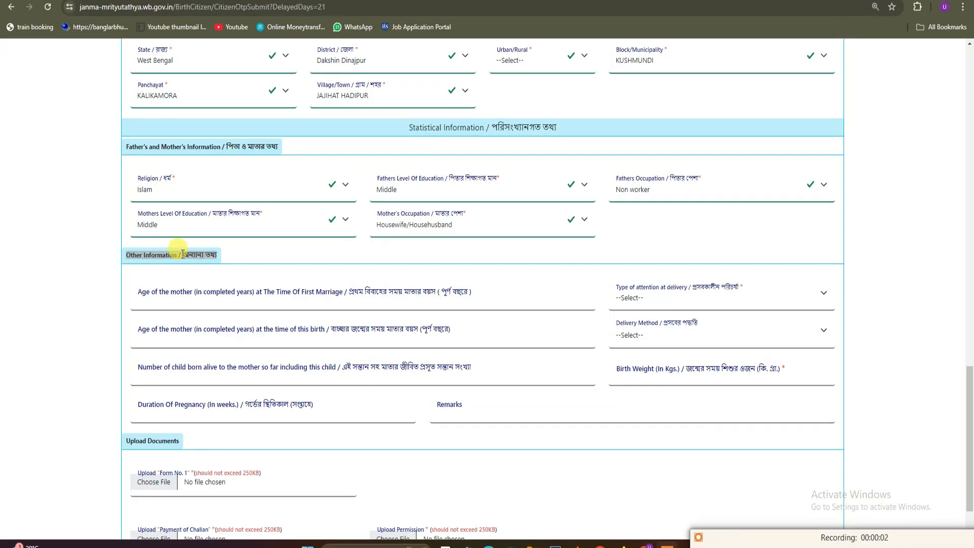
Go through the Other Information heading and the field for the mother's age at first marriage
triple_click(182, 254)
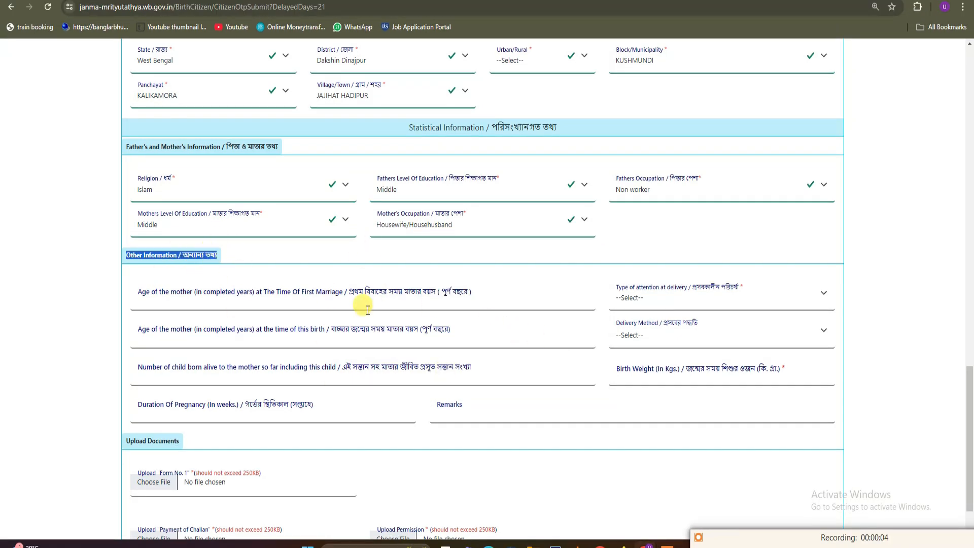
click(337, 299)
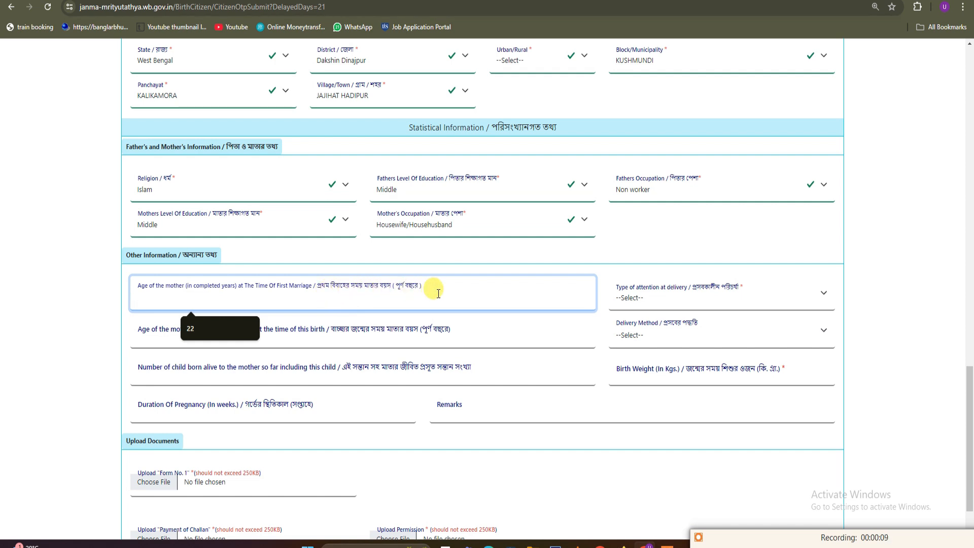
click(82, 318)
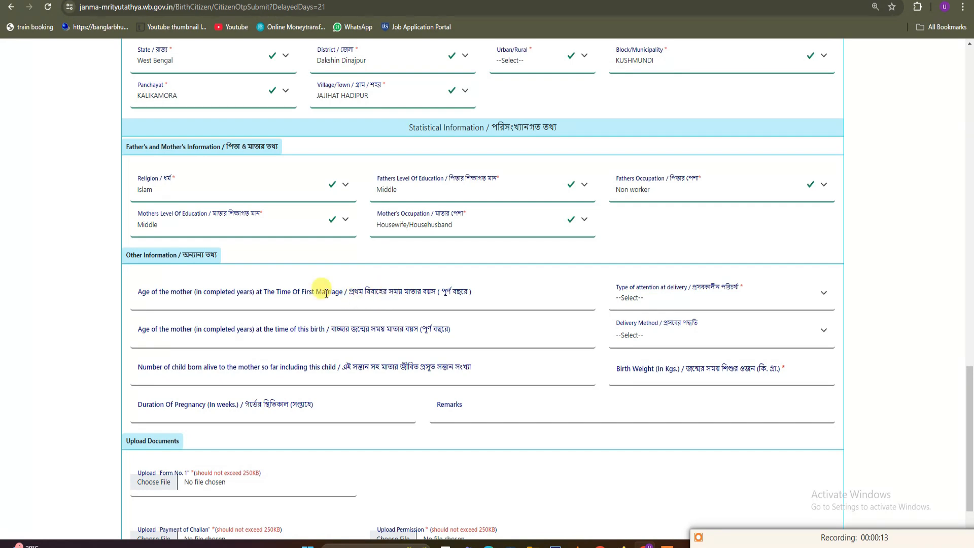
click(174, 294)
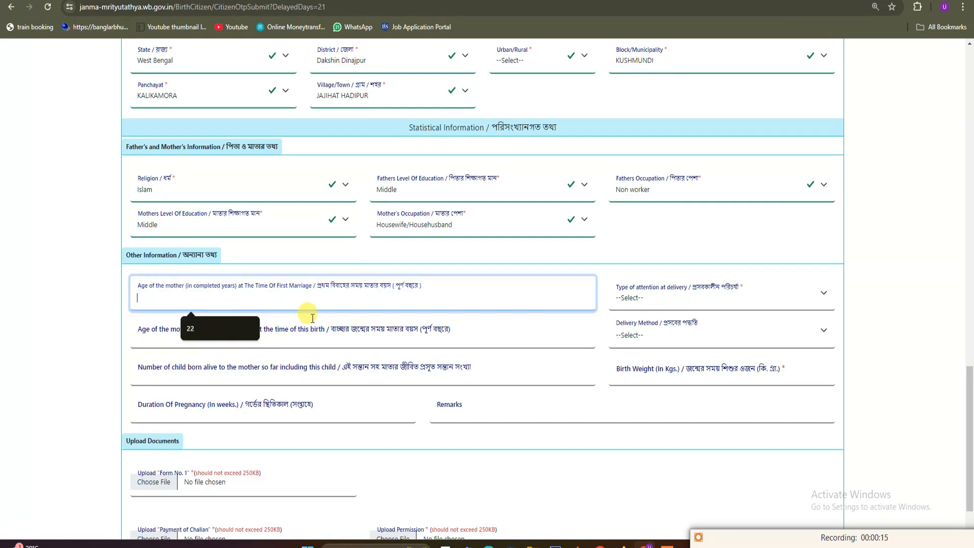
click(752, 261)
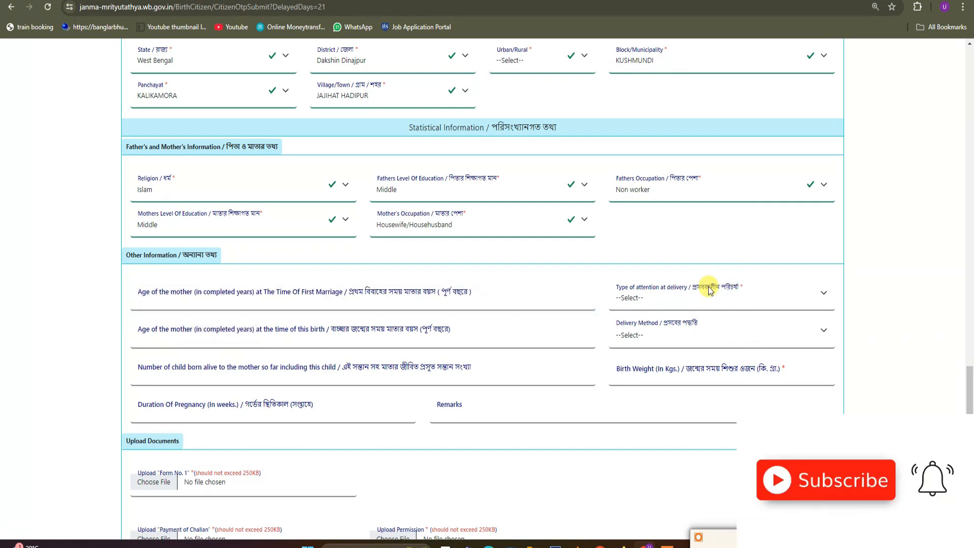
Set the type of attention at delivery to Relatives or others and check the field for the mother's age at this birth
click(633, 301)
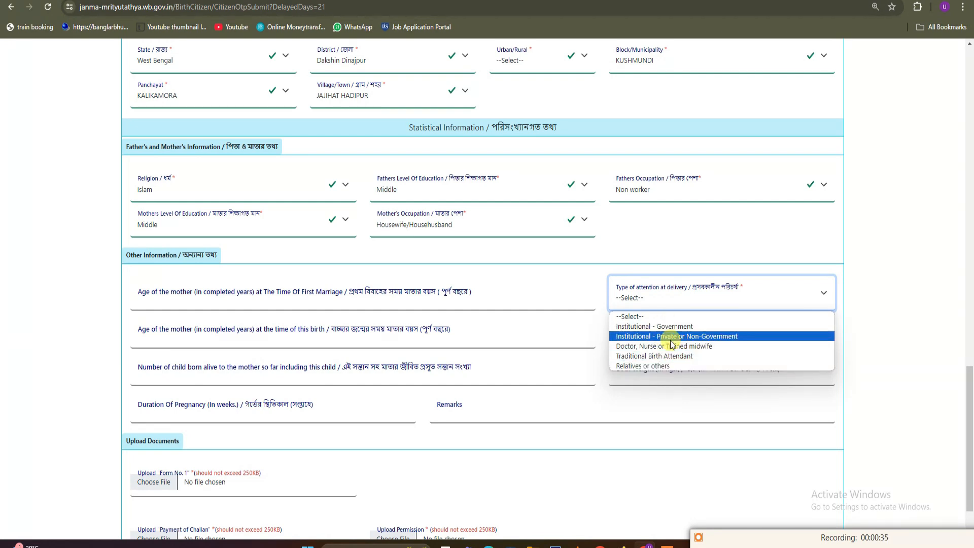
click(659, 366)
click(335, 333)
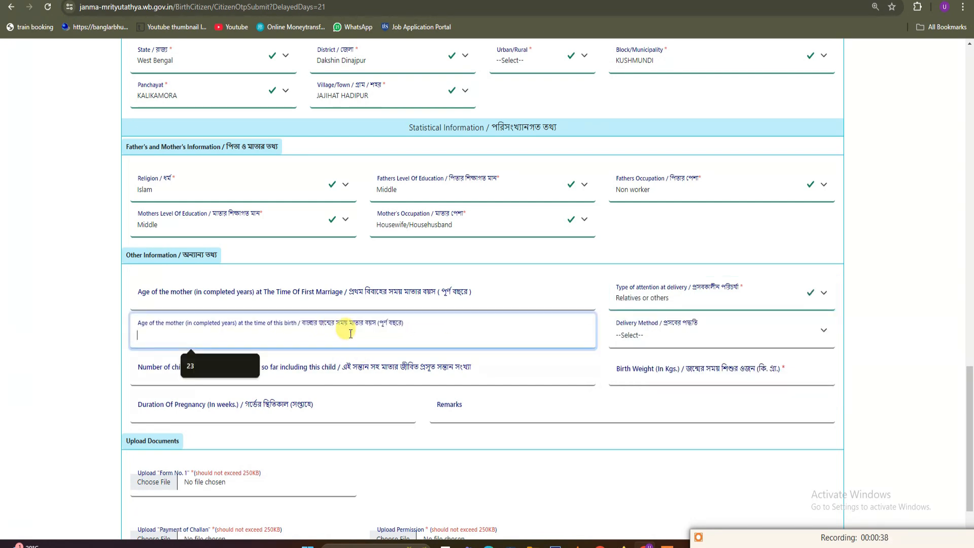
click(113, 336)
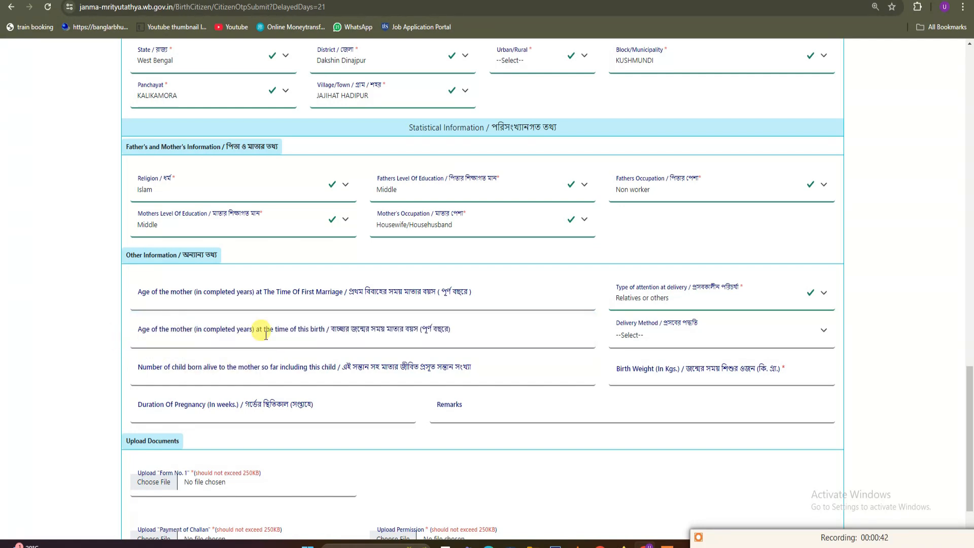
click(301, 333)
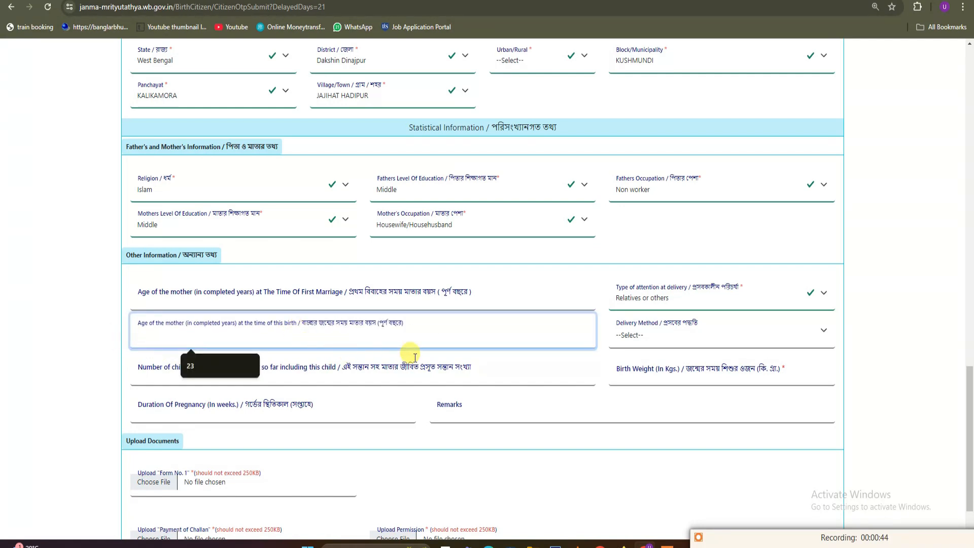
Set the delivery method to Normal and the birth weight to 3 kg
click(635, 337)
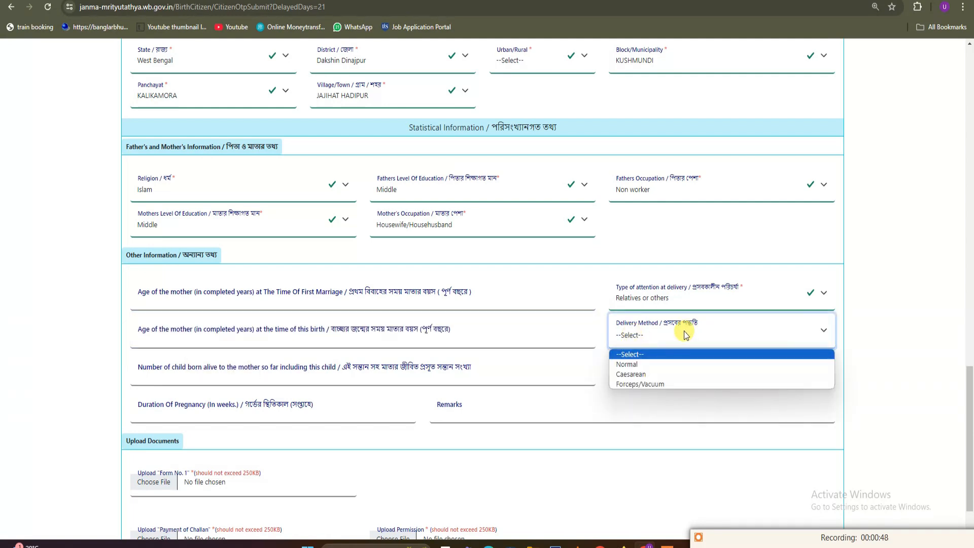
click(632, 364)
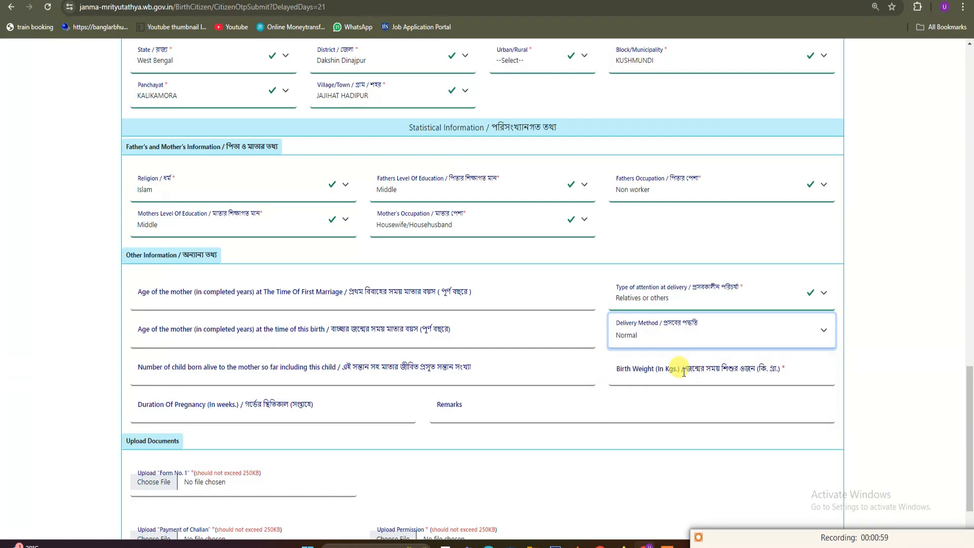
click(666, 379)
text(3)
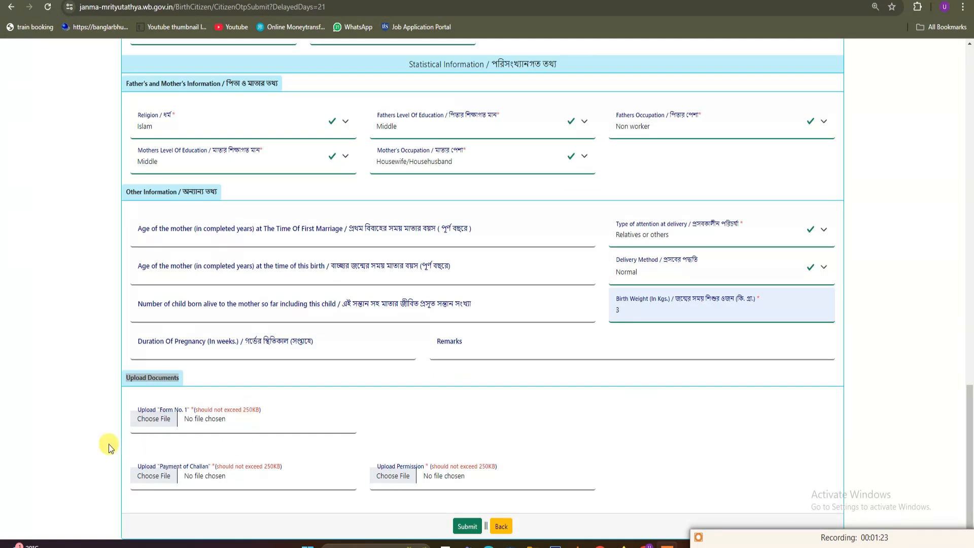
Check the Upload Documents section, then open the blank Form No. 1 from the citizen services forms and examine its English and Bengali pages
drag(123, 379, 171, 376)
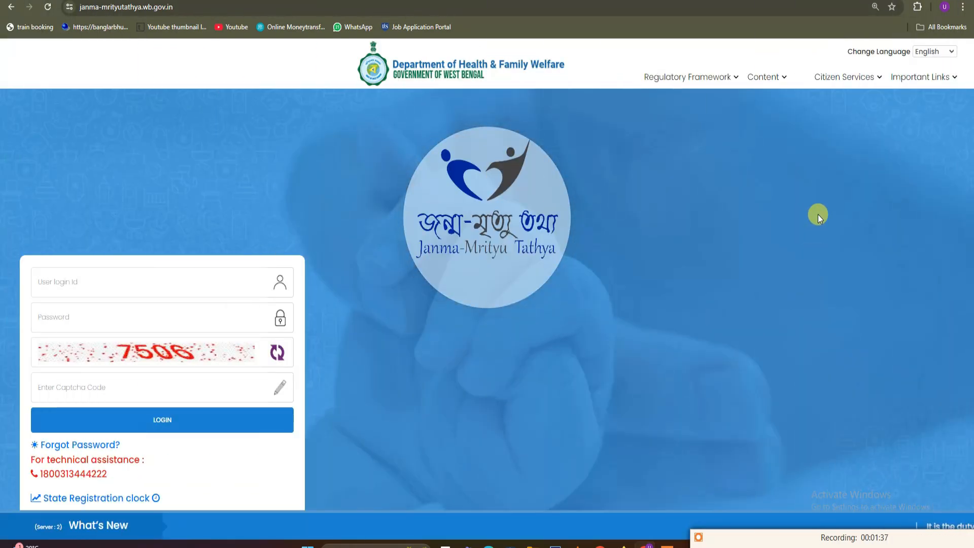
click(857, 78)
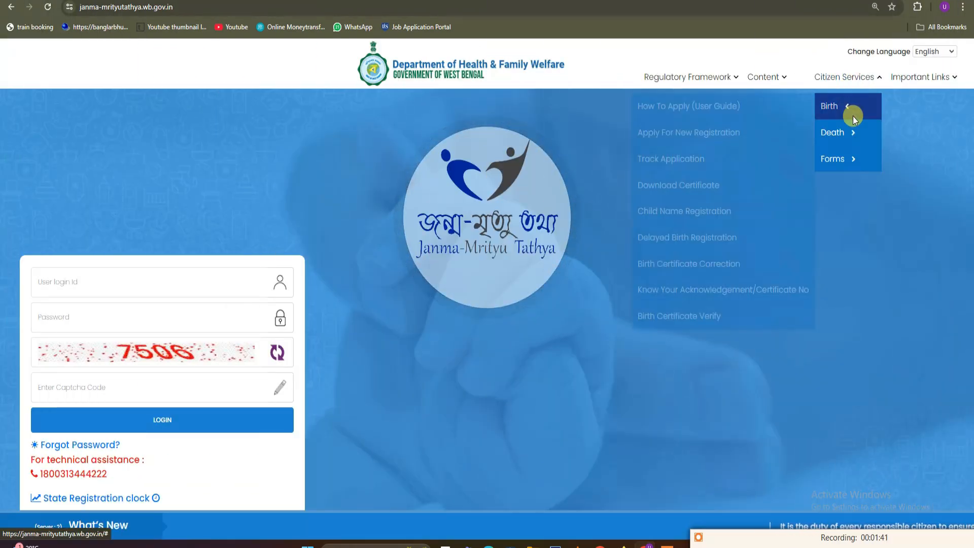
mouse_move(857, 158)
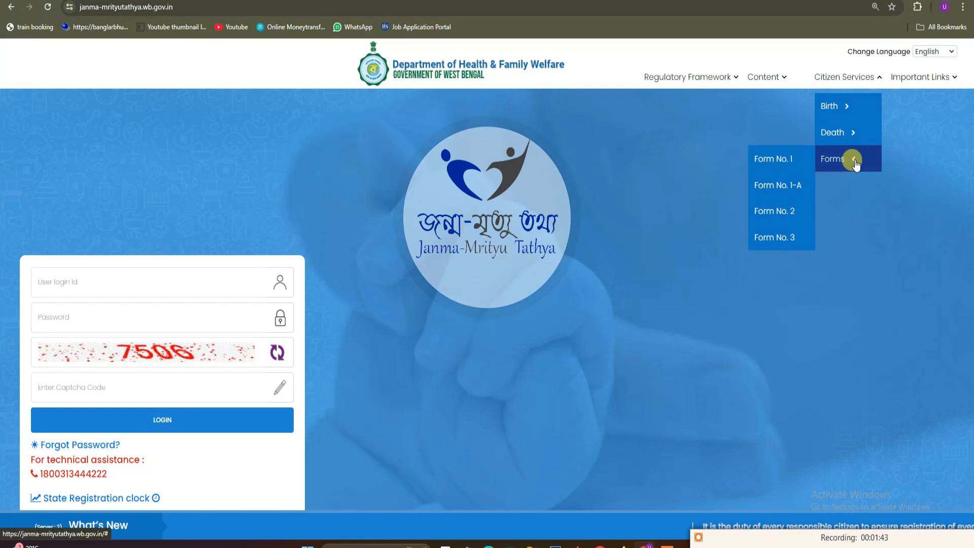
click(766, 161)
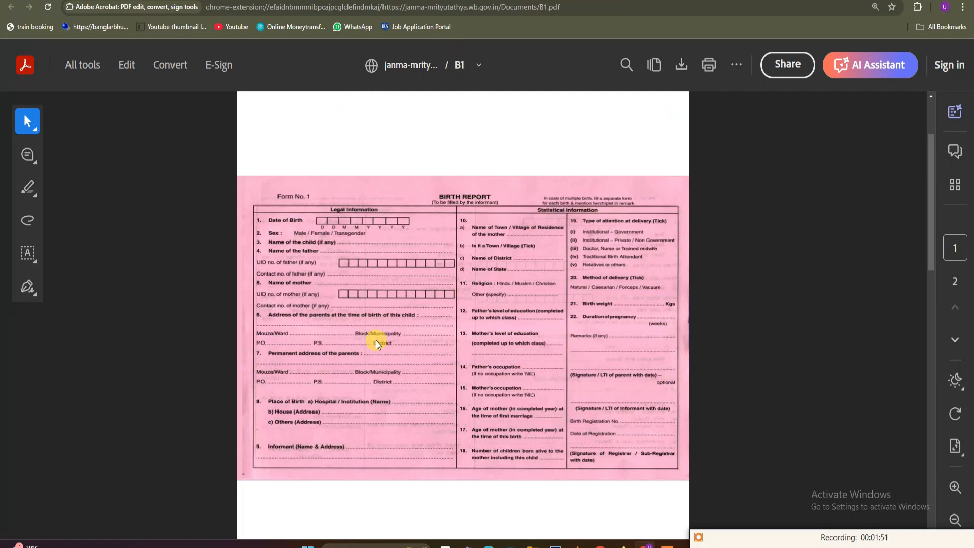
scroll(462, 321, down, 10)
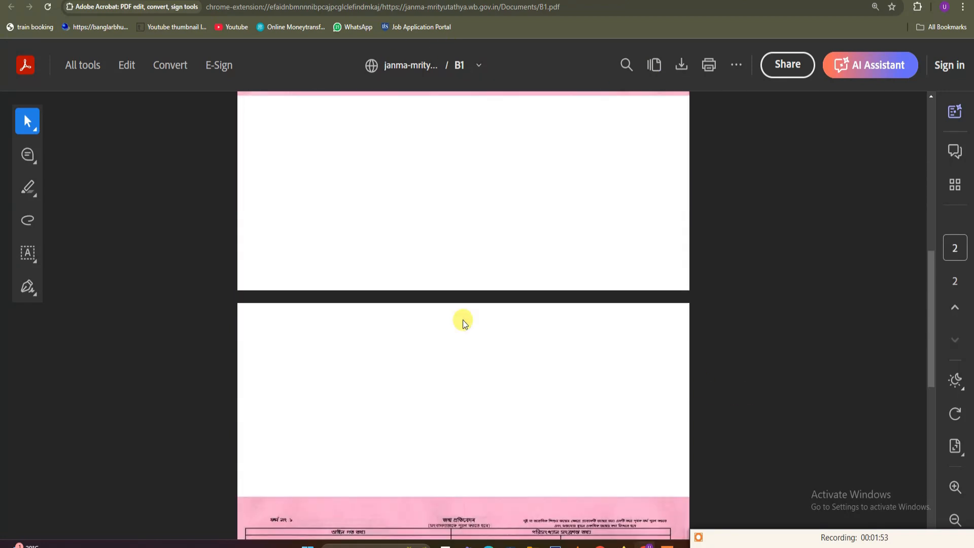
click(955, 486)
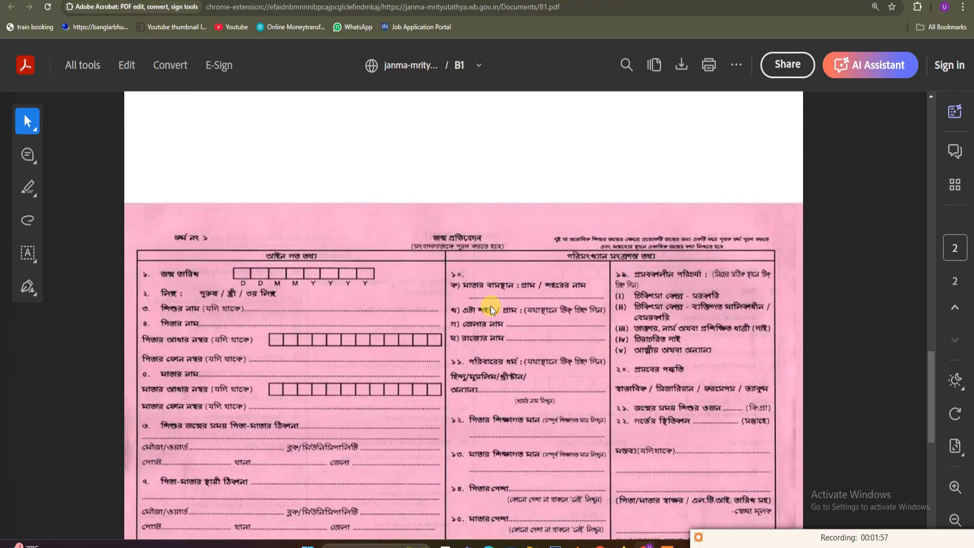
scroll(596, 127, down, 2)
key(alt+Tab)
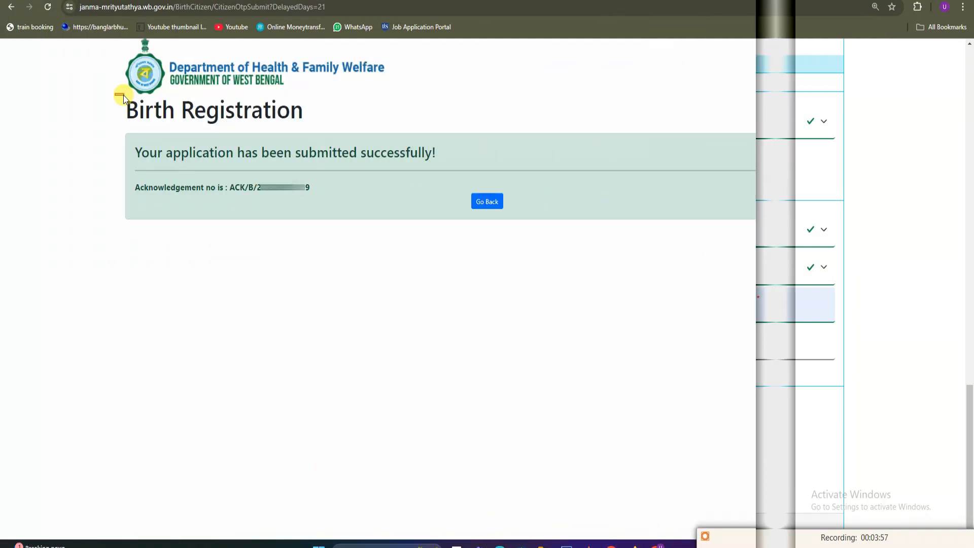
Review the birth registration submission message and acknowledgement number, then return to the portal's home page
drag(227, 140, 536, 235)
drag(185, 168, 290, 169)
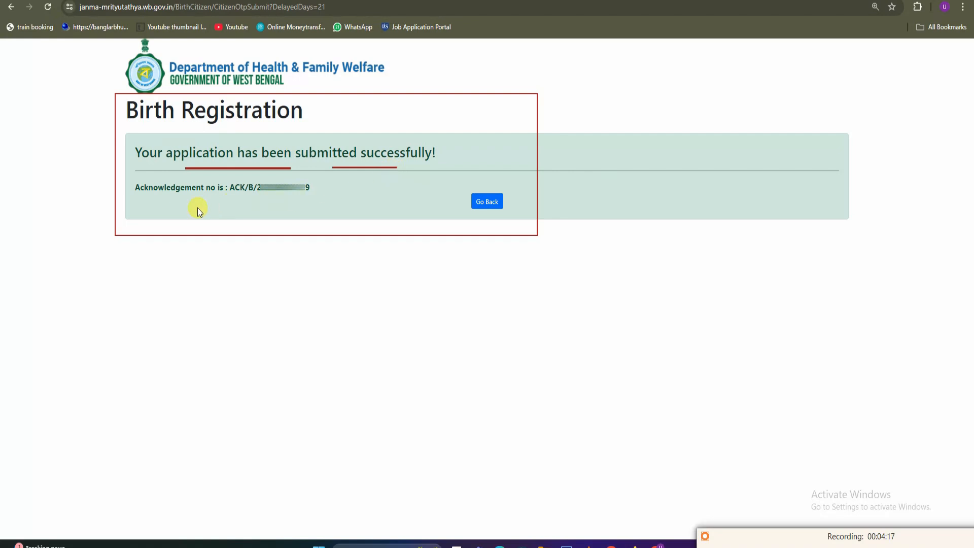
drag(133, 197, 215, 197)
click(483, 210)
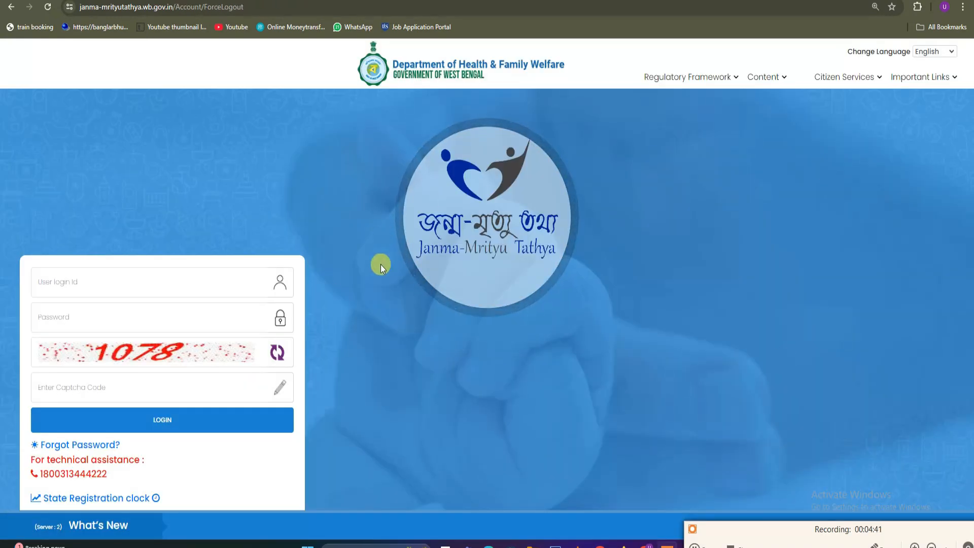
Open birth application tracking and check the application's status using its acknowledgement number and date of birth
click(864, 81)
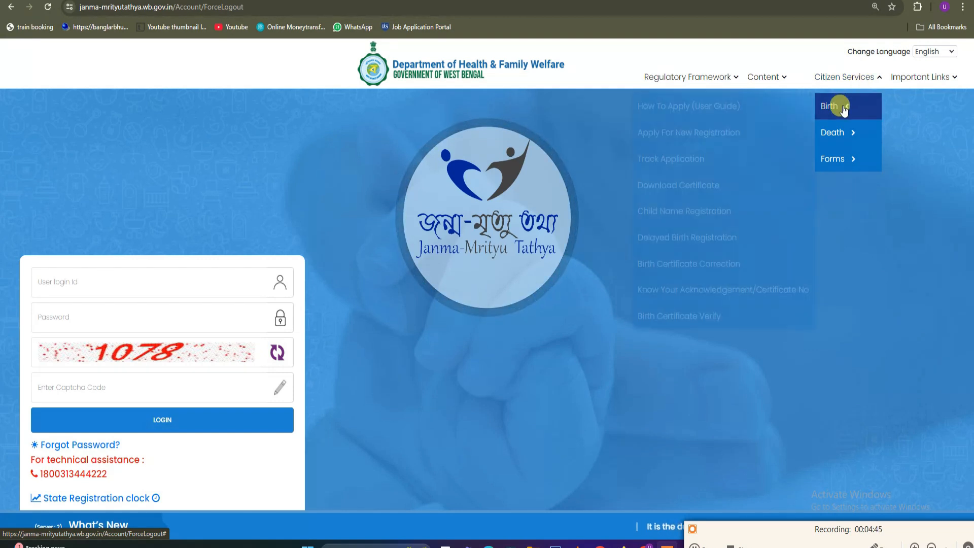
click(840, 108)
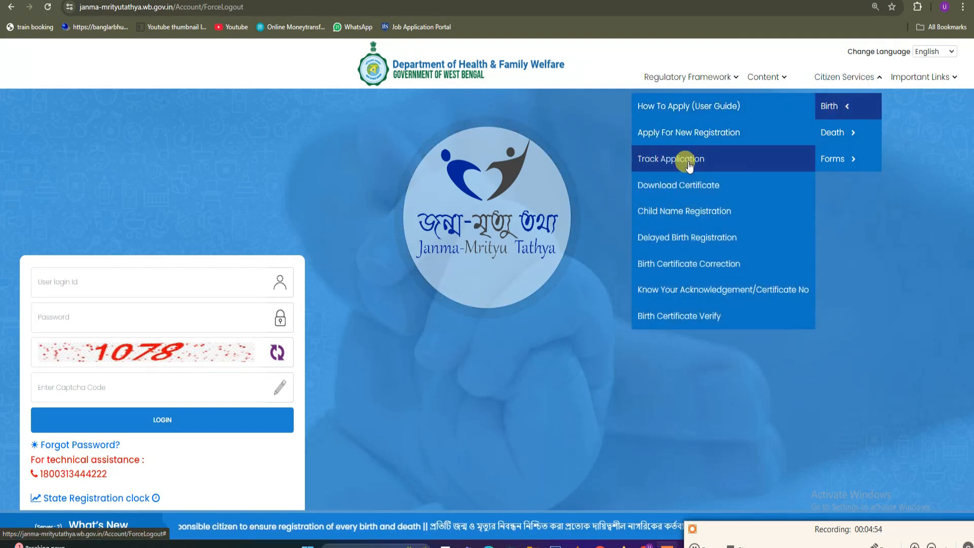
click(687, 161)
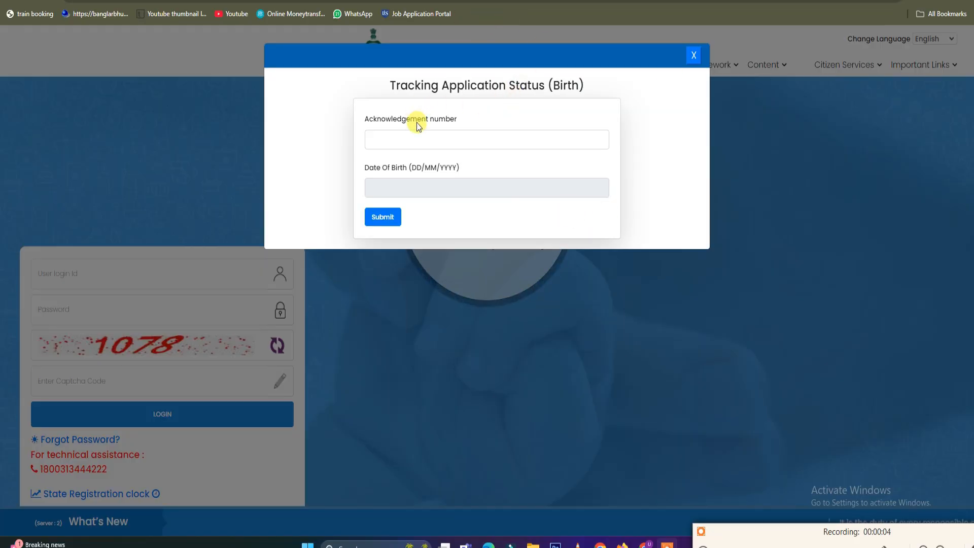
drag(363, 119, 463, 122)
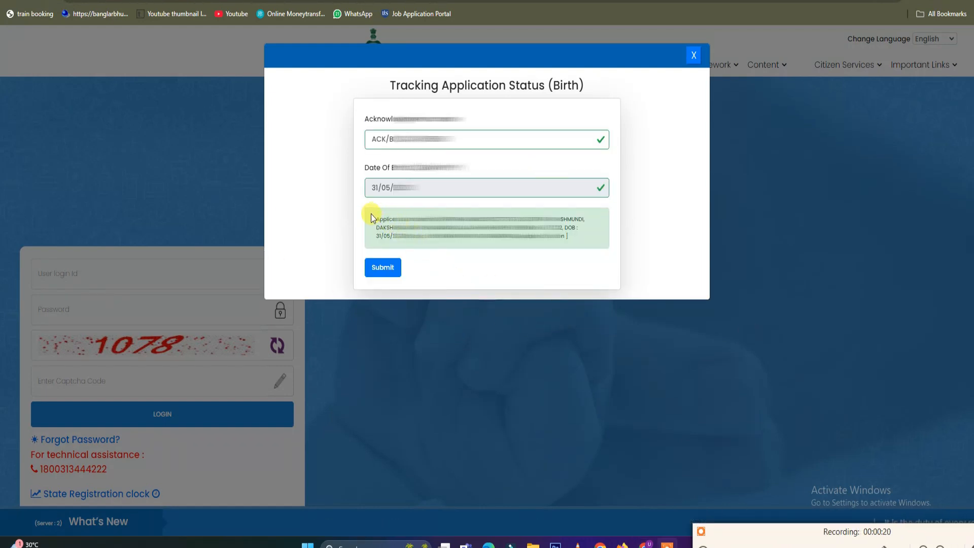
drag(375, 219, 574, 236)
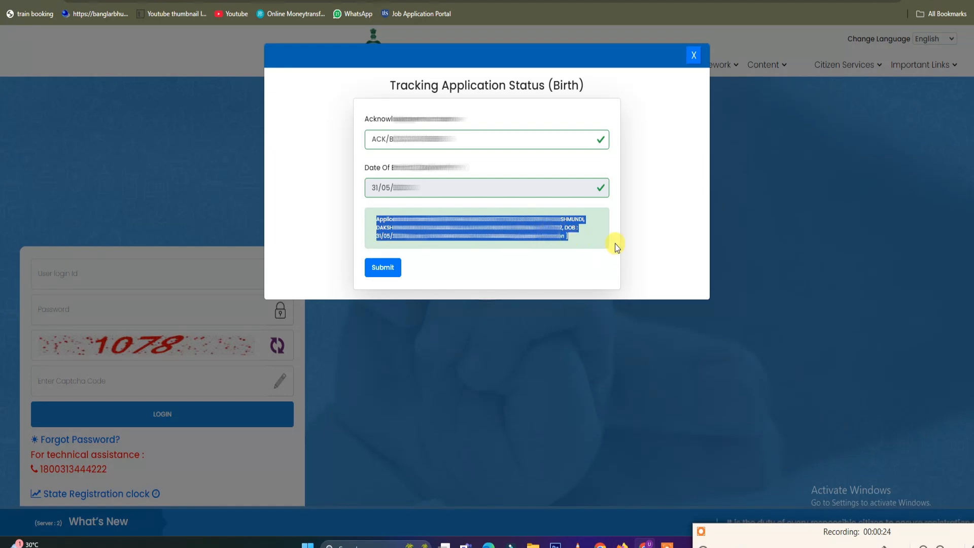